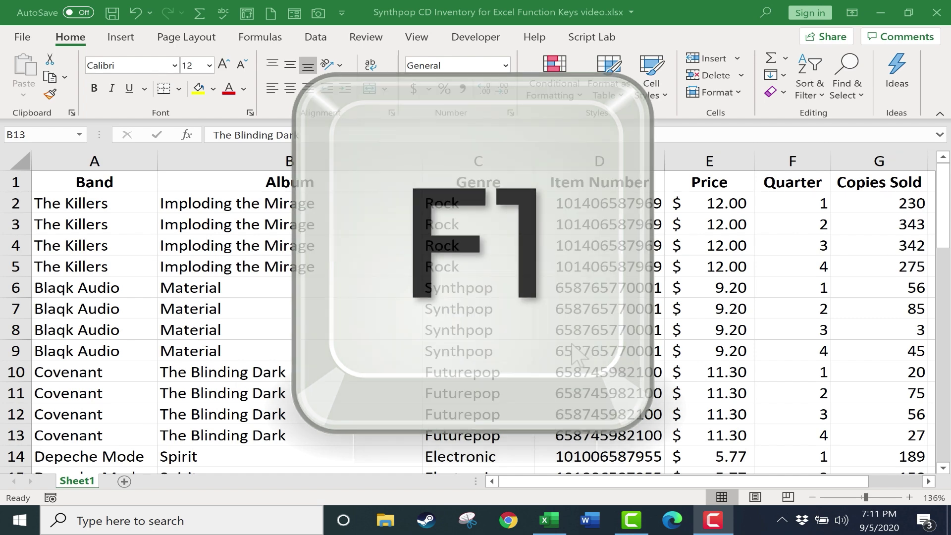
# Select genre cell C3 and bring up Excel Help with F1.
pyautogui.click(477, 230)
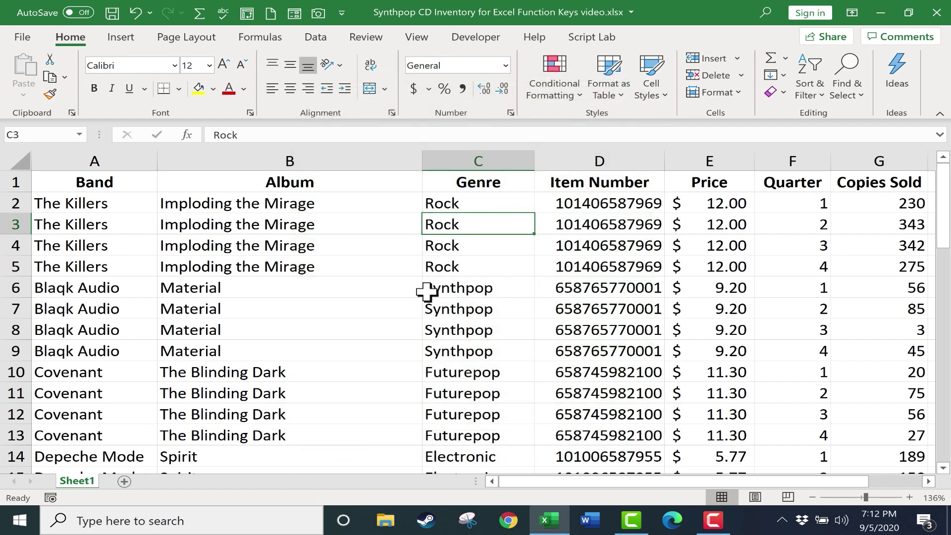
pyautogui.press('F1')
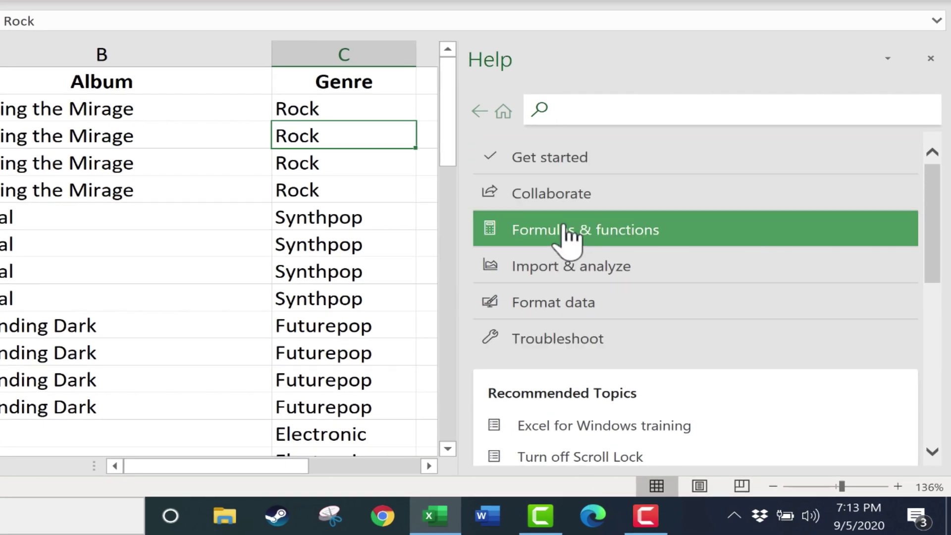
pyautogui.scroll(-3, 565, 238)
pyautogui.scroll(-2, 570, 243)
pyautogui.scroll(5, 545, 178)
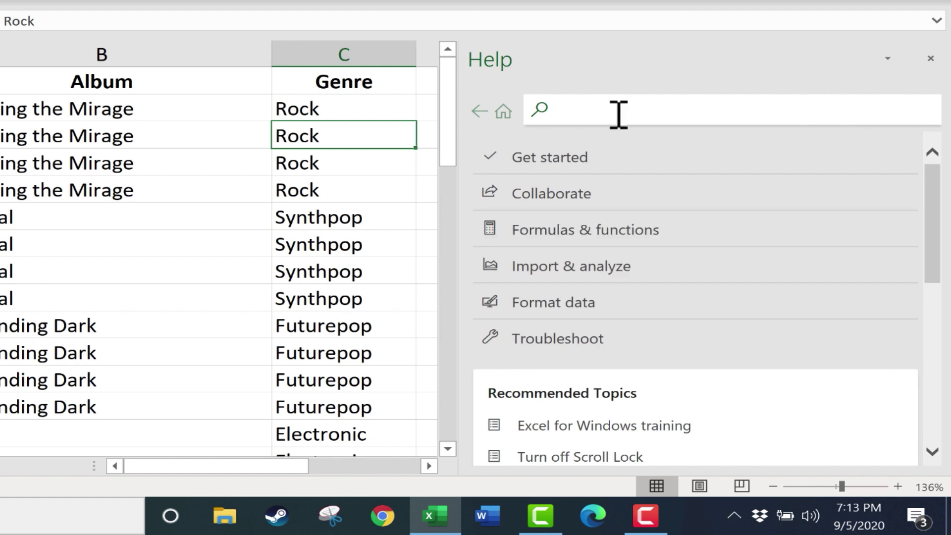
# Search Help for 'macros' and browse the 'Record a macro' results.
pyautogui.write('macros')
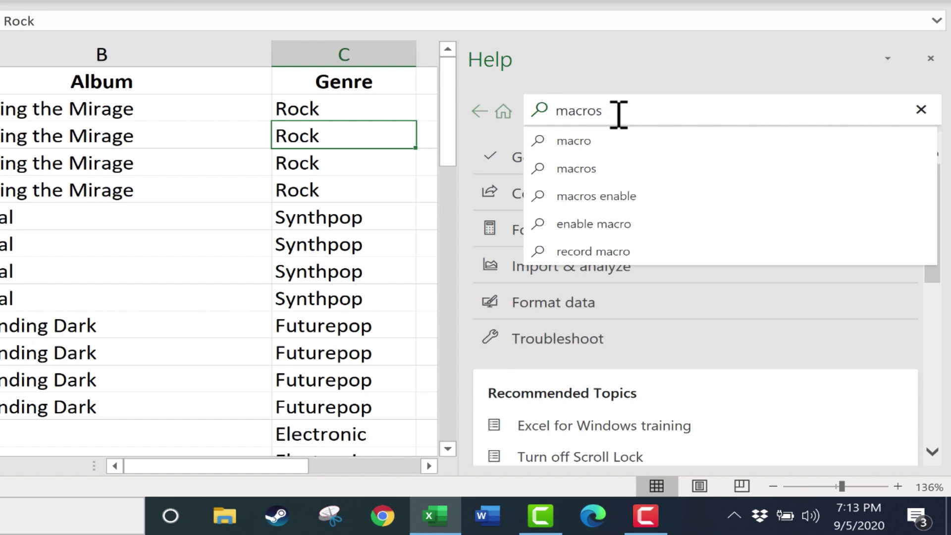
pyautogui.press('Return')
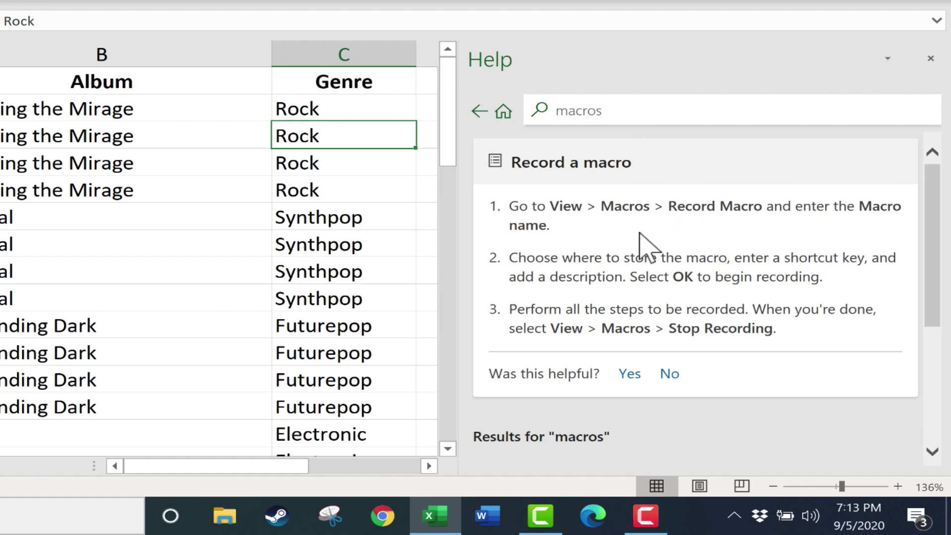
pyautogui.scroll(-5, 670, 249)
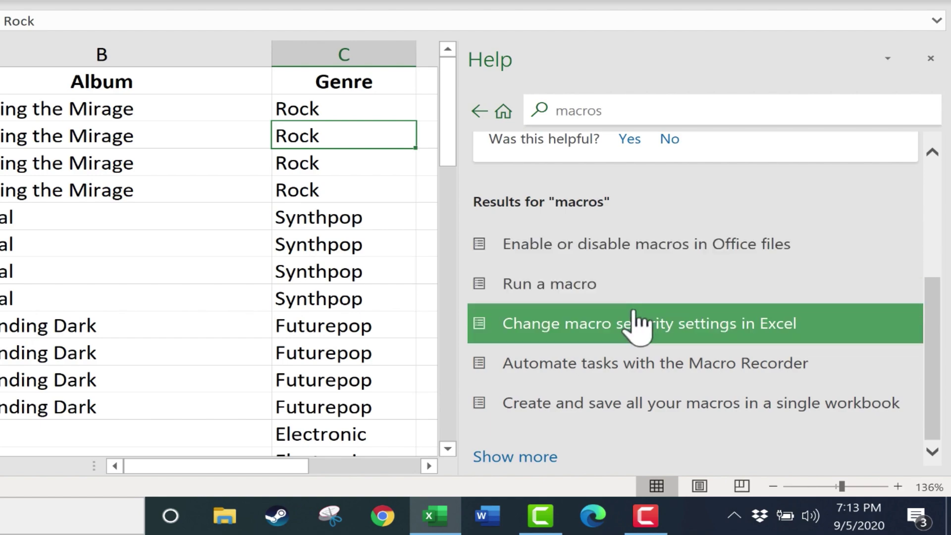
pyautogui.scroll(3, 635, 320)
pyautogui.scroll(2, 636, 320)
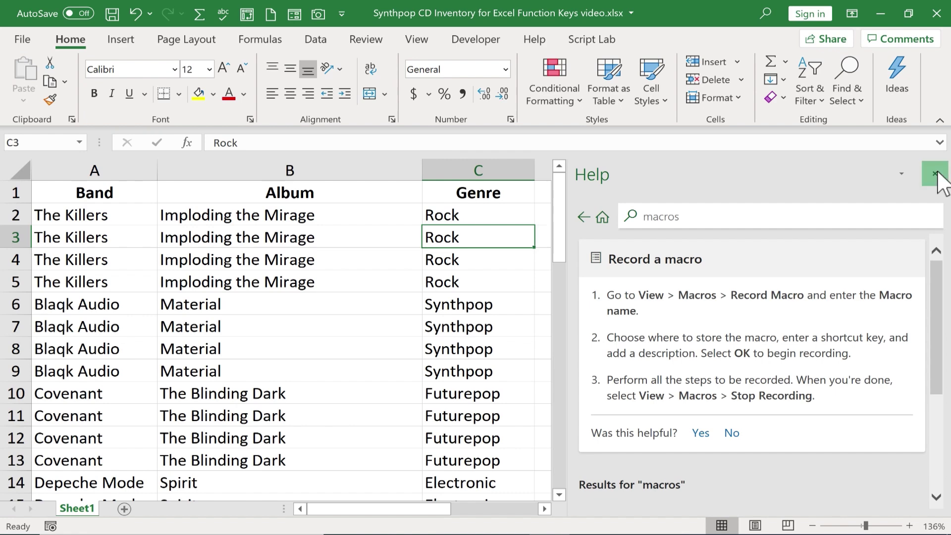
# Close the Help pane and open price cell E3 for in-place editing, leaving it unchanged.
pyautogui.click(933, 136)
pyautogui.press('F2')
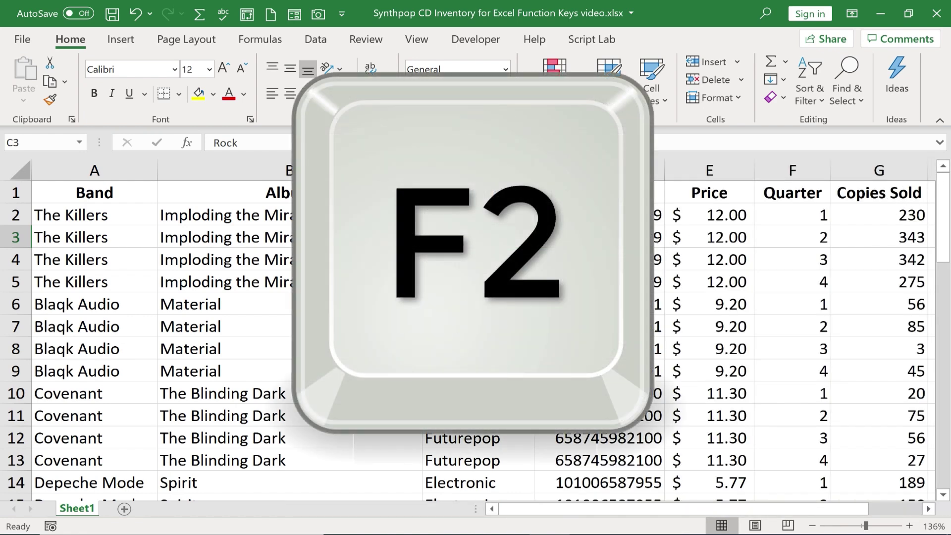
pyautogui.click(719, 238)
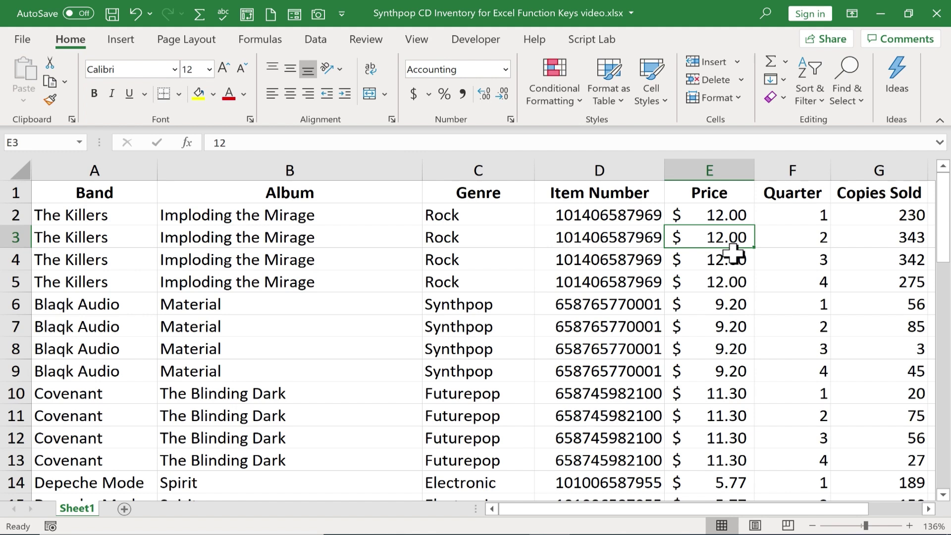
pyautogui.press('F2')
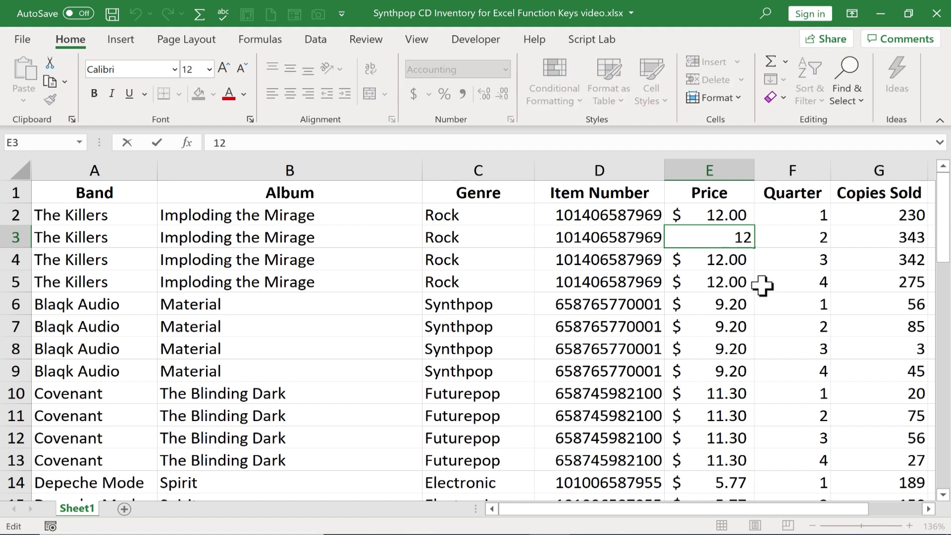
pyautogui.press('Escape')
# Edit prices E5 and E6 in place, then select cells F6, E7 and C6.
pyautogui.click(738, 263)
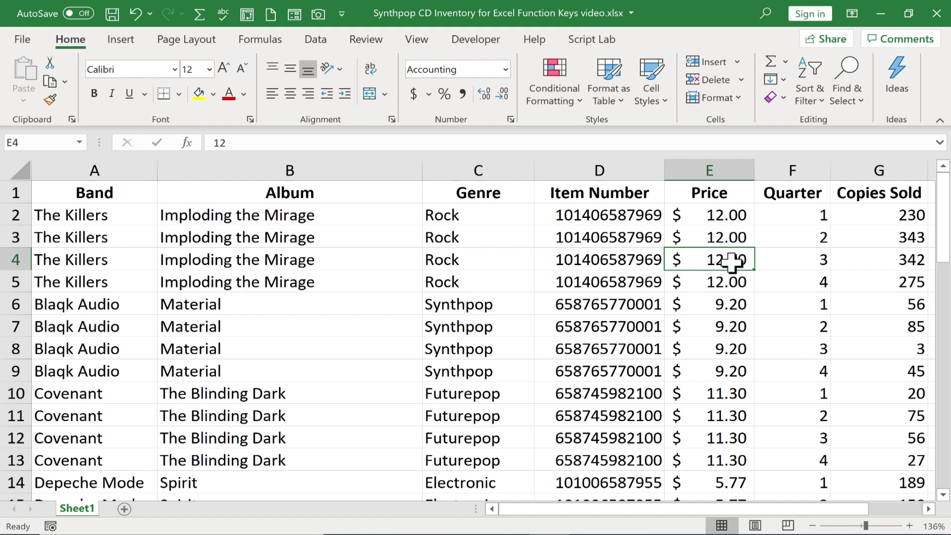
pyautogui.doubleClick(729, 281)
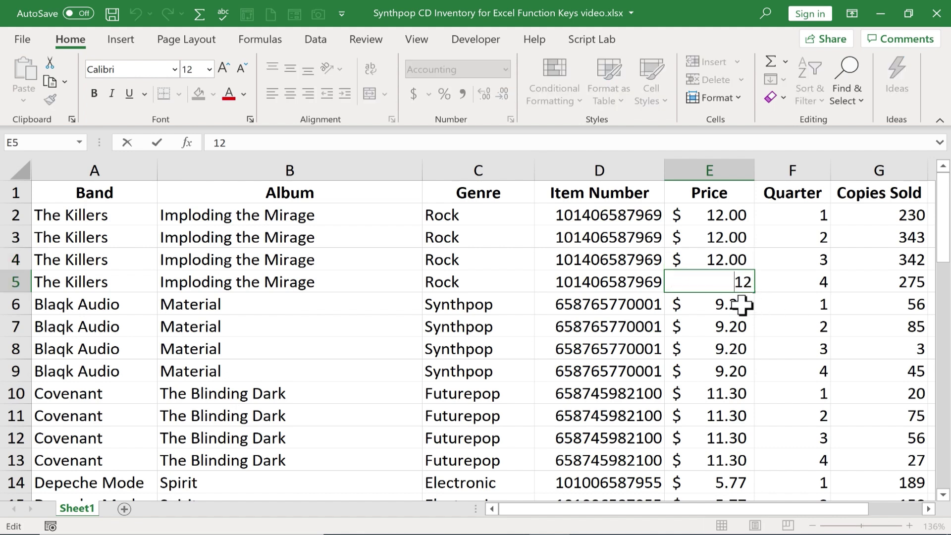
pyautogui.press('Return')
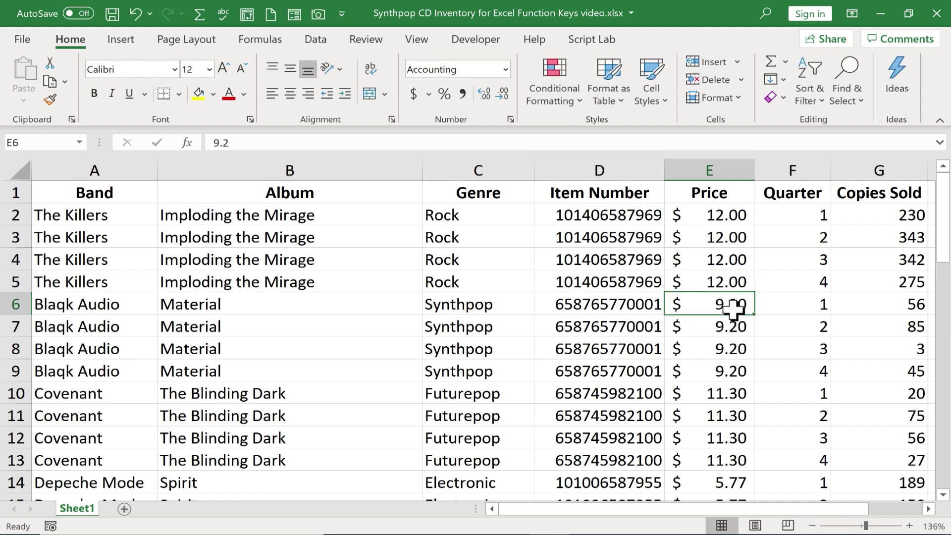
pyautogui.press('F2')
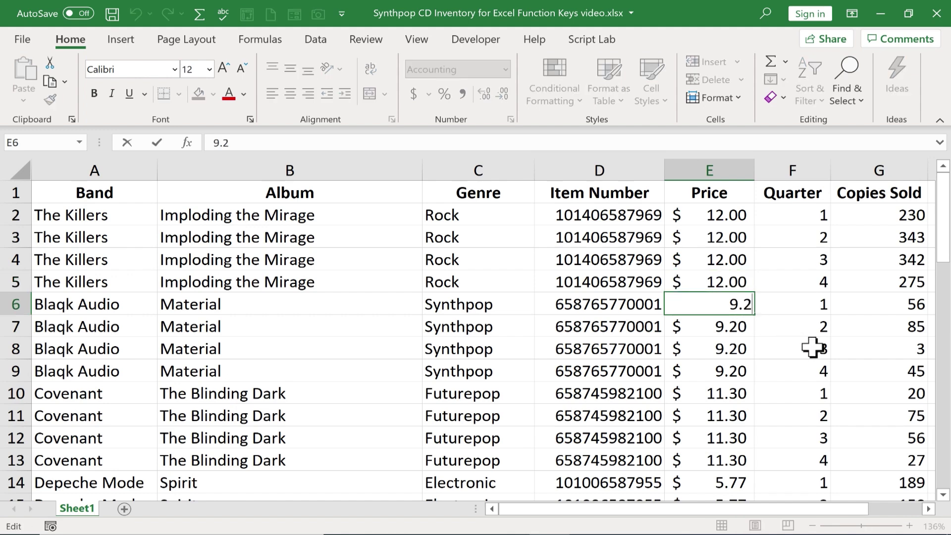
pyautogui.click(781, 306)
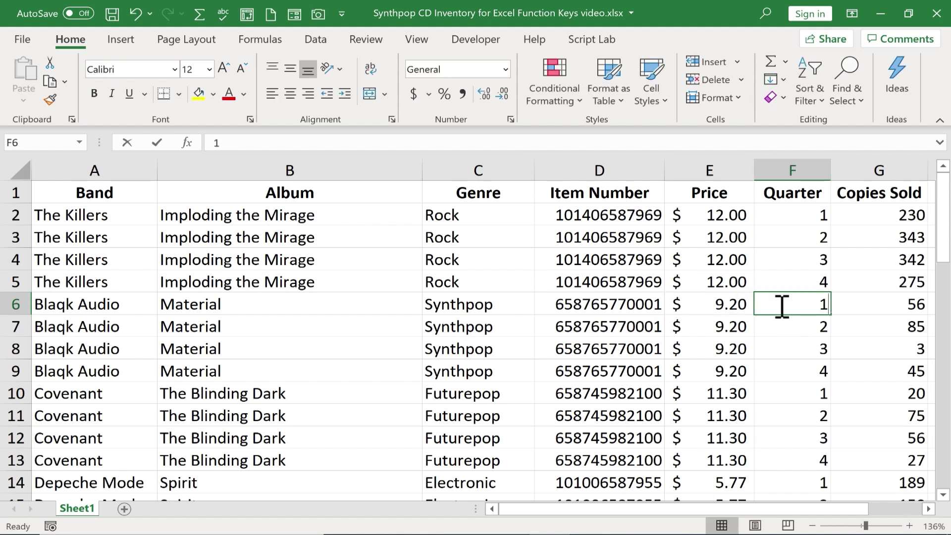
pyautogui.click(726, 330)
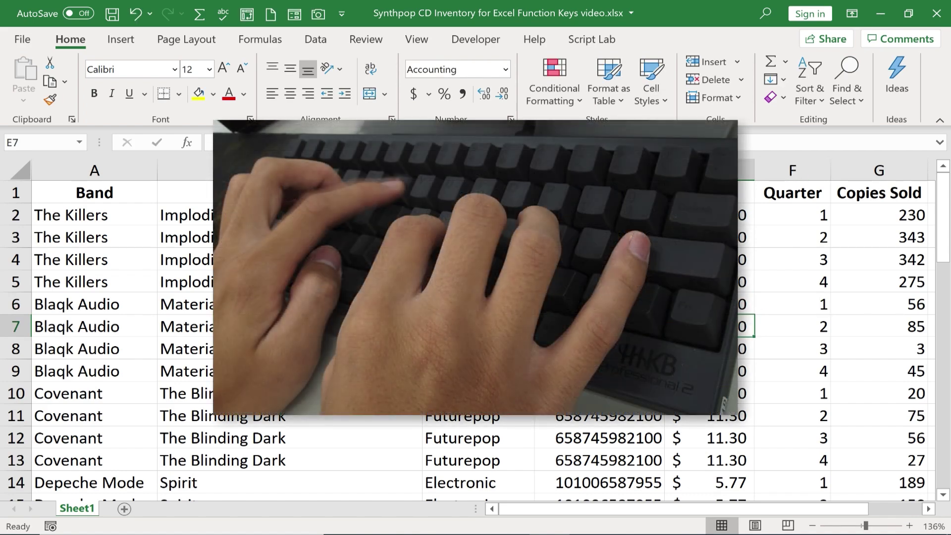
pyautogui.click(478, 304)
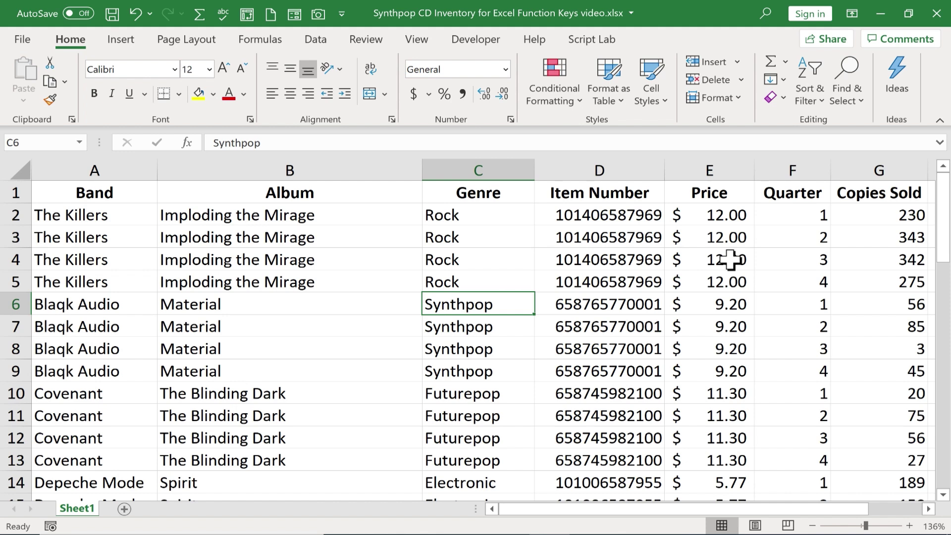
# Append '-Great new album' to the album title in B4.
pyautogui.click(304, 265)
pyautogui.press('F2')
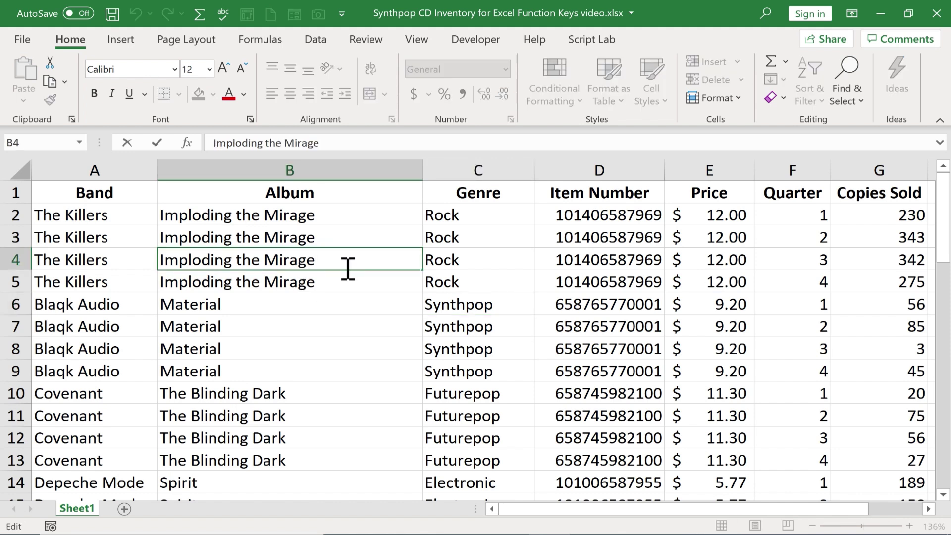
pyautogui.write('-Great new album')
pyautogui.press('Return')
pyautogui.moveTo(712, 509); pyautogui.dragTo(765, 509)
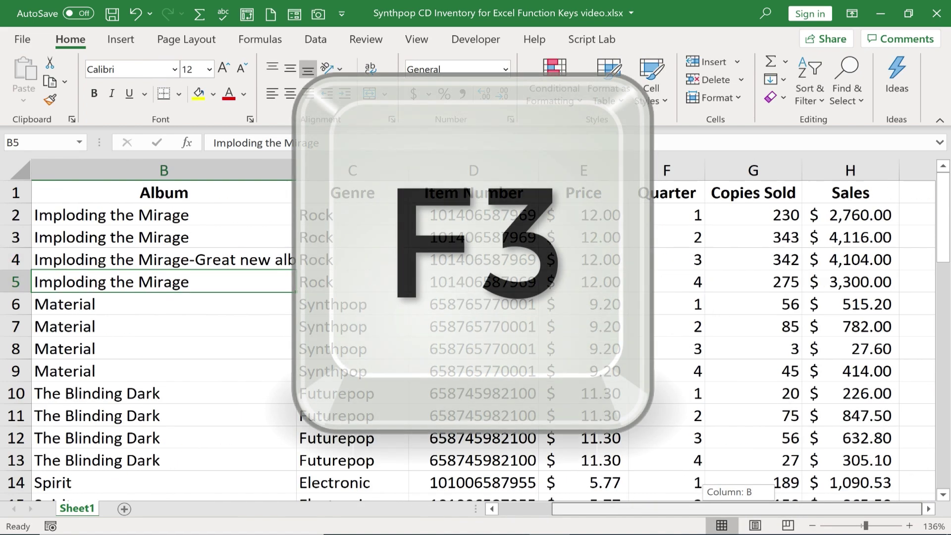
pyautogui.click(916, 193)
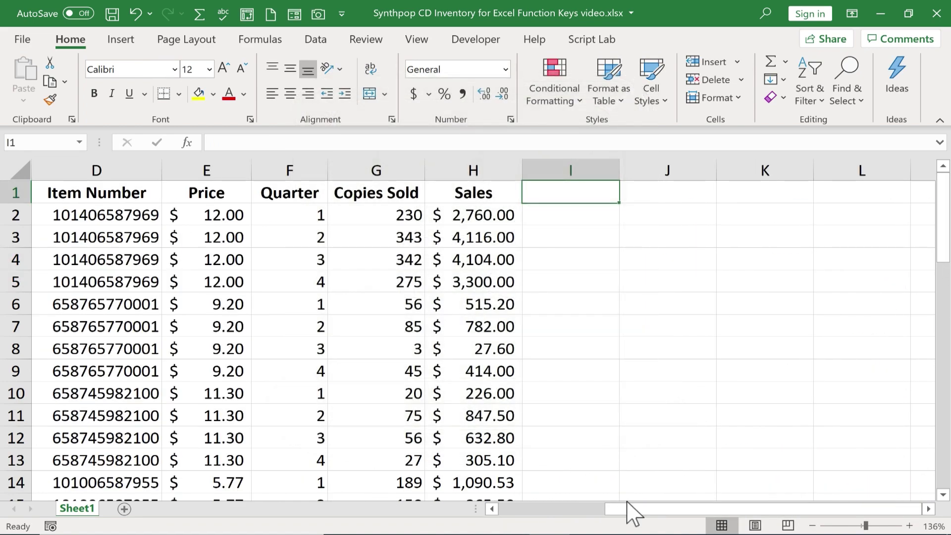
pyautogui.press('F3')
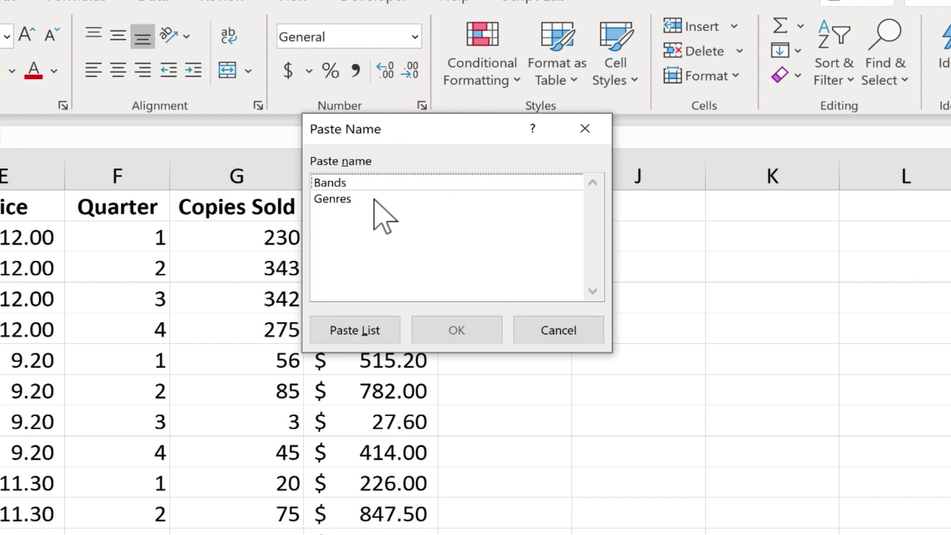
pyautogui.click(362, 331)
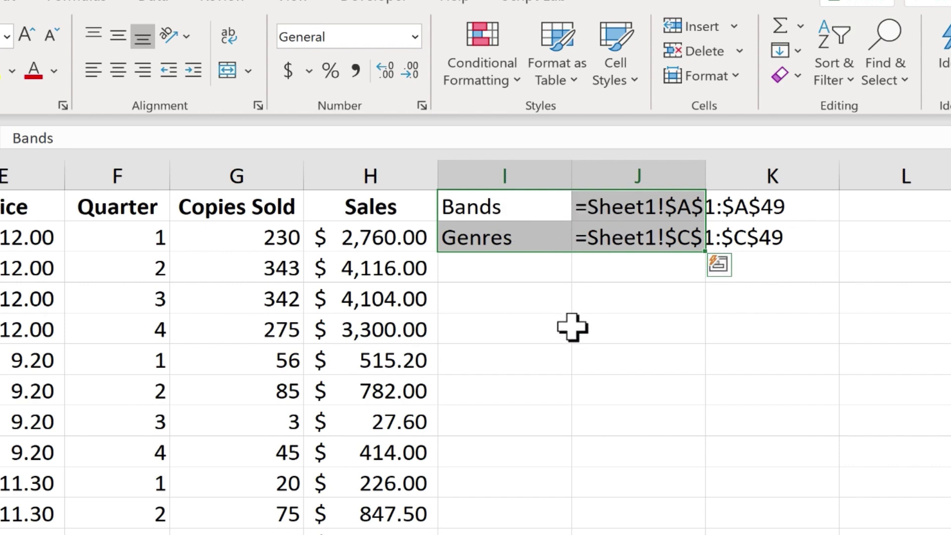
pyautogui.hotkey('ctrl', 'z')
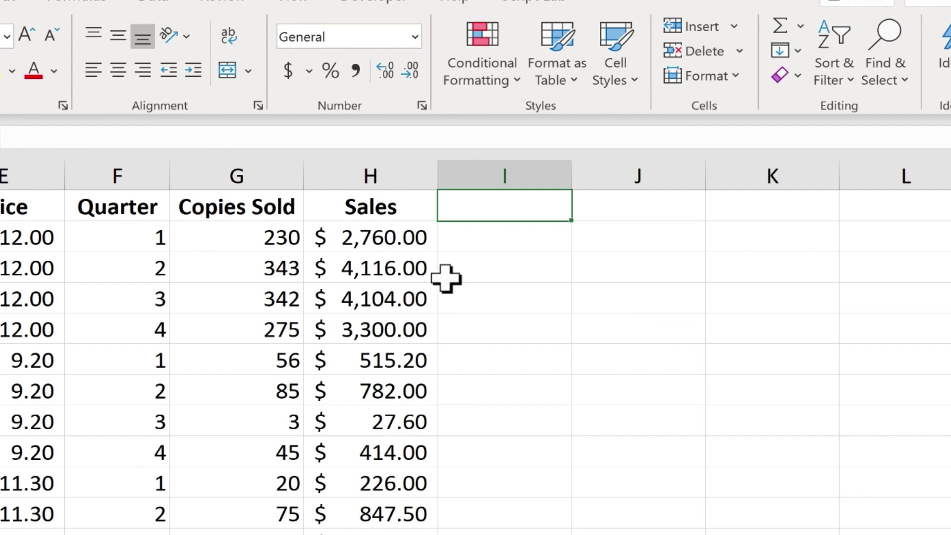
# Enter =Genres in column I with Paste Name, then select cell J5.
pyautogui.press('F3')
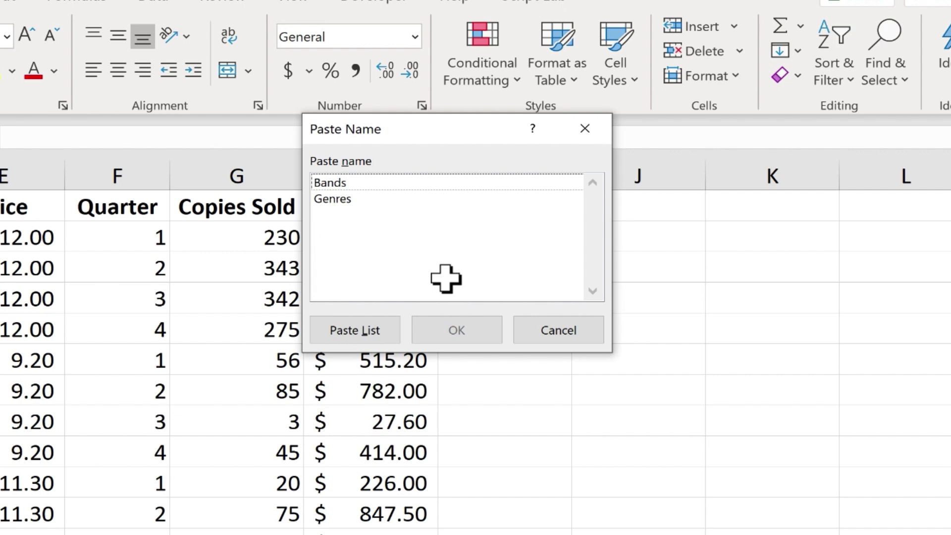
pyautogui.click(333, 182)
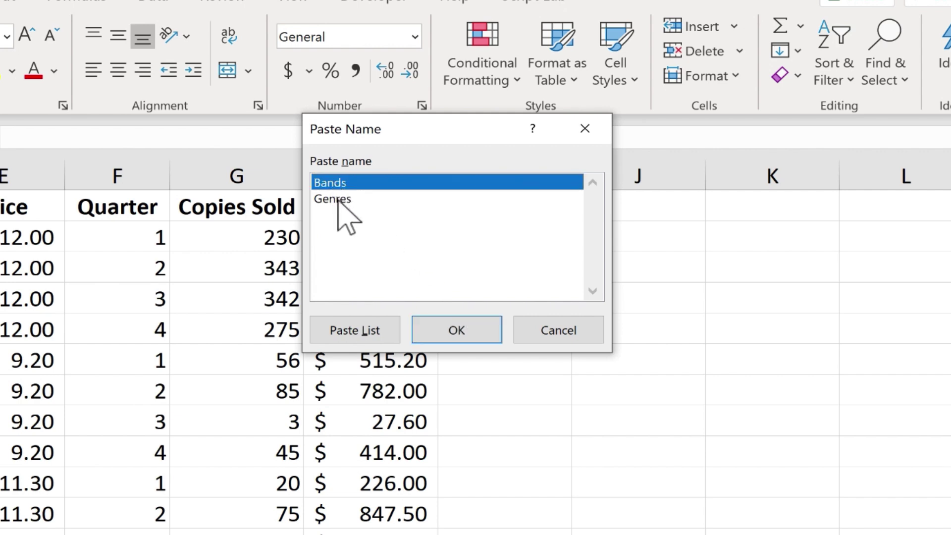
pyautogui.click(339, 199)
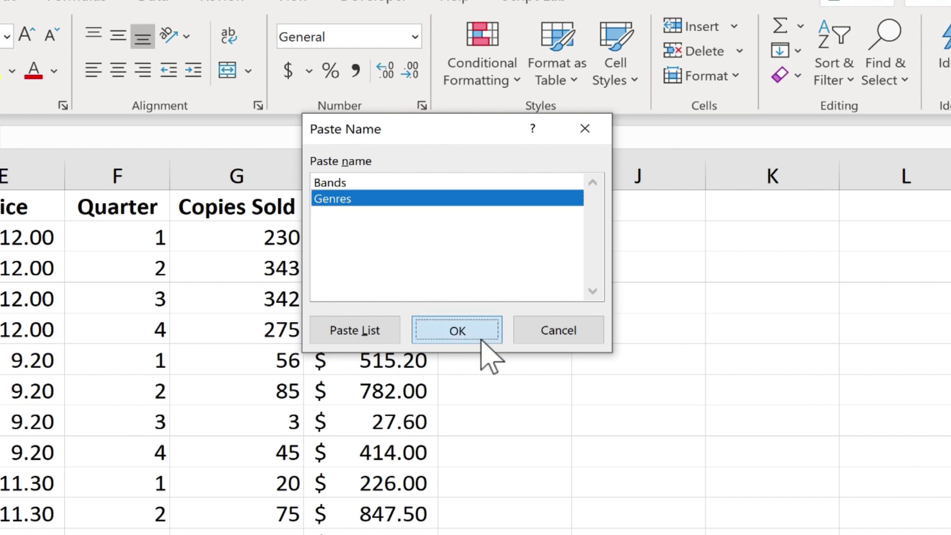
pyautogui.click(464, 331)
pyautogui.press('Return')
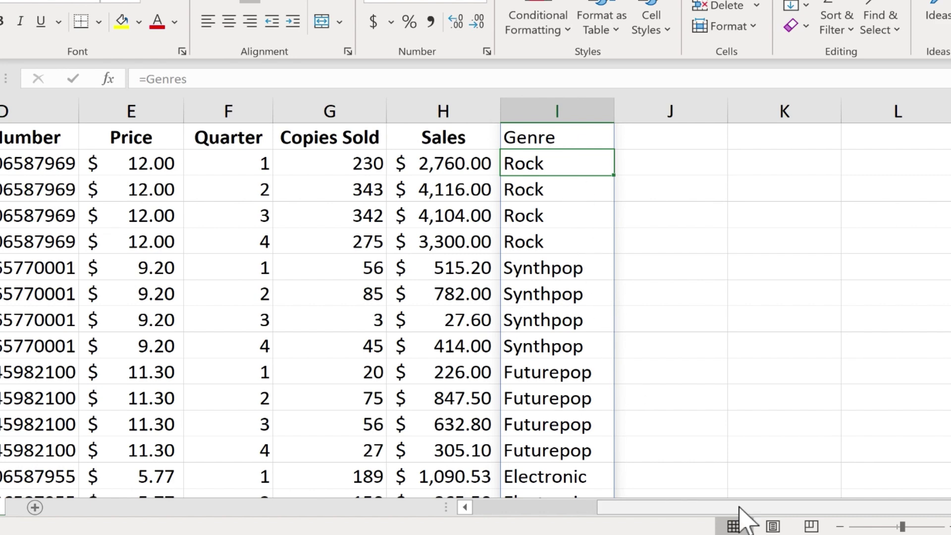
pyautogui.moveTo(739, 507); pyautogui.dragTo(617, 513)
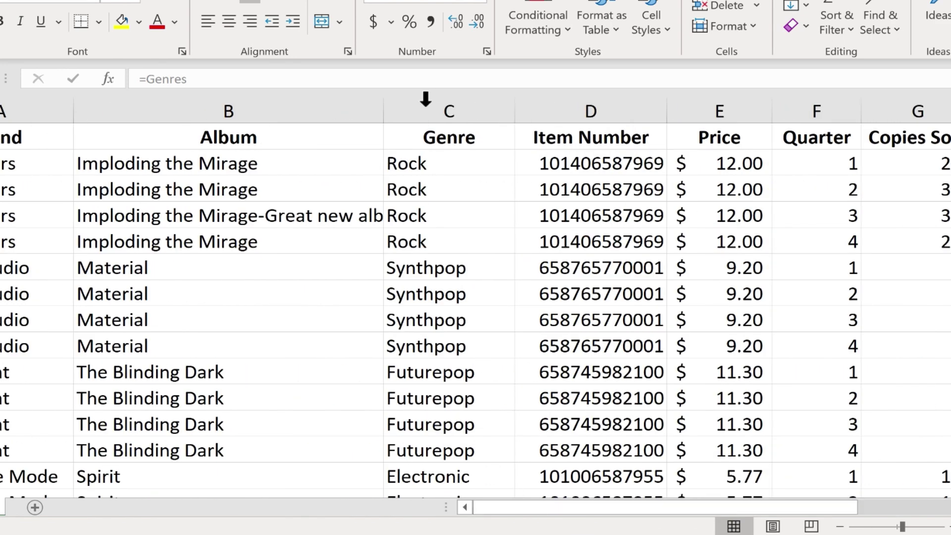
pyautogui.moveTo(510, 509); pyautogui.dragTo(805, 483)
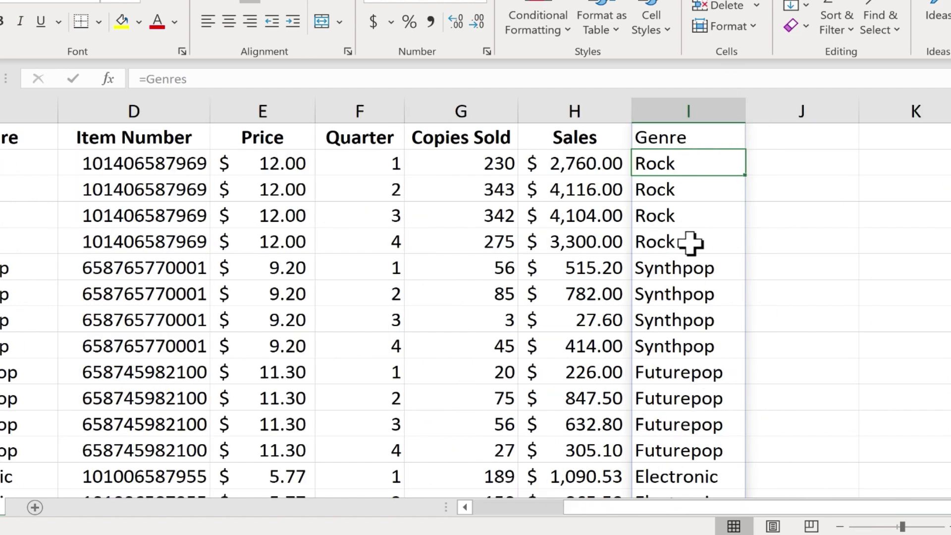
pyautogui.click(835, 245)
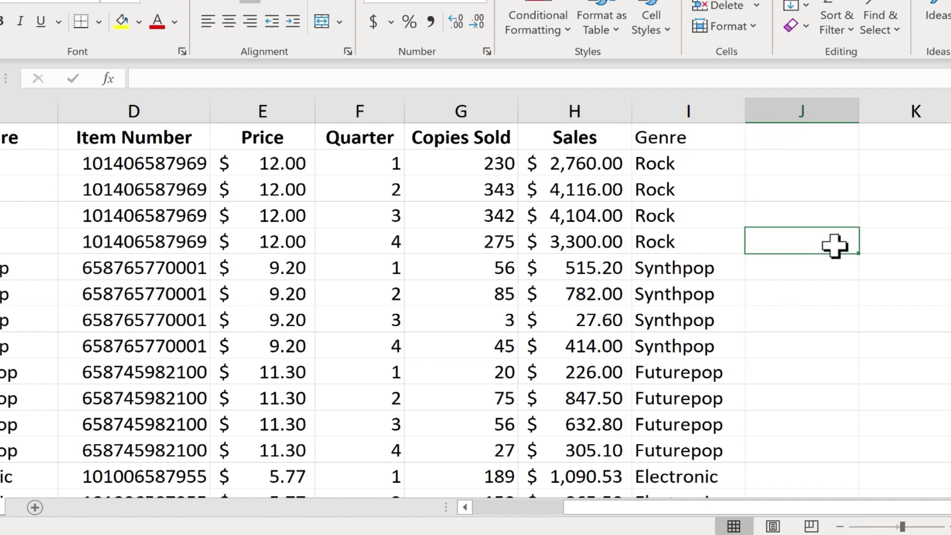
pyautogui.click(590, 164)
pyautogui.doubleClick(576, 164)
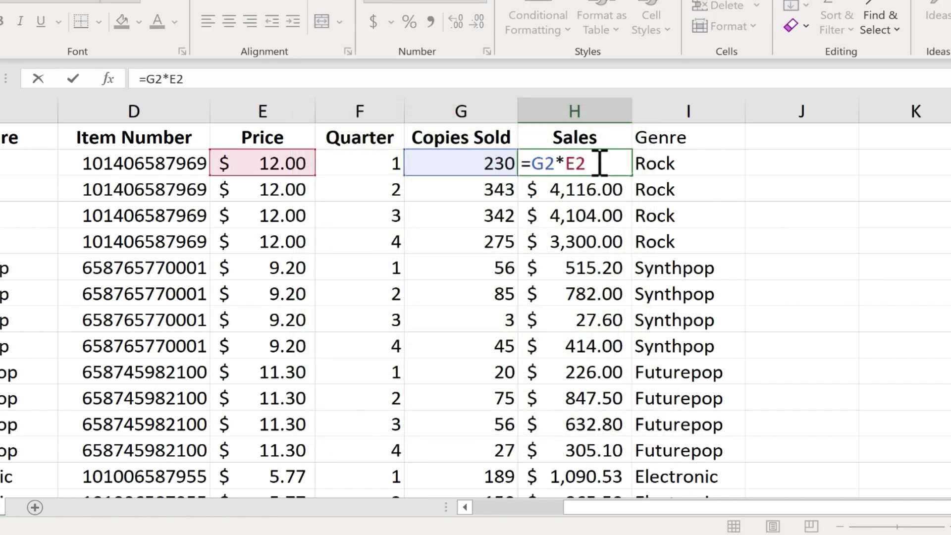
pyautogui.press('F4')
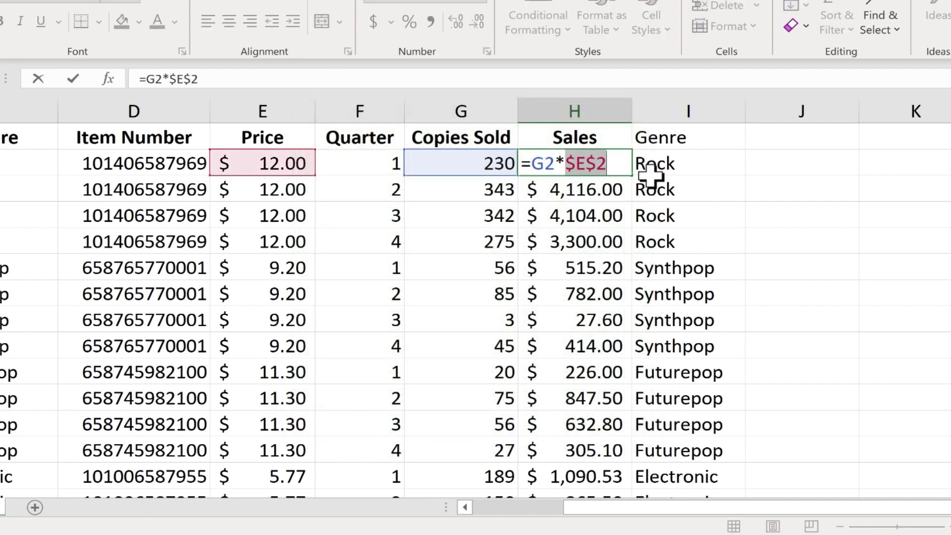
pyautogui.press('F4')
pyautogui.press('F4')
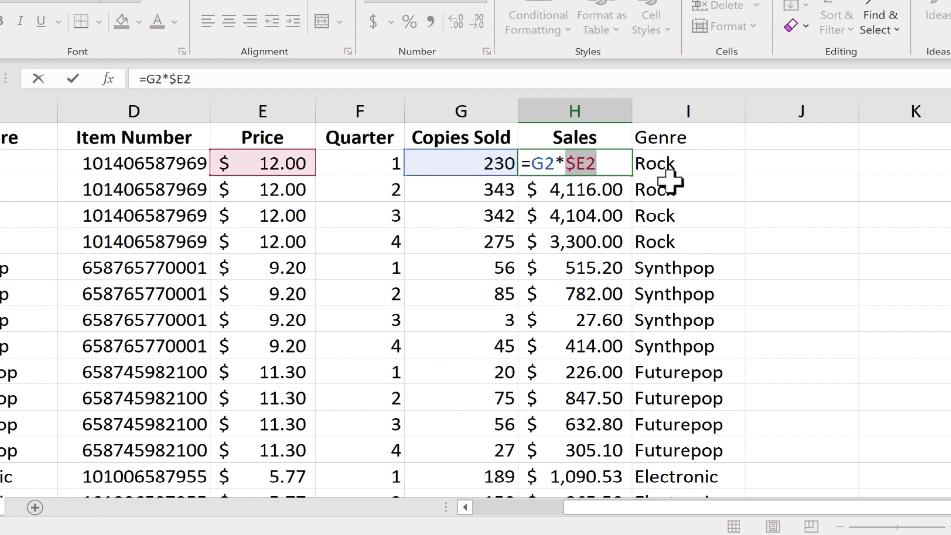
pyautogui.press('F4')
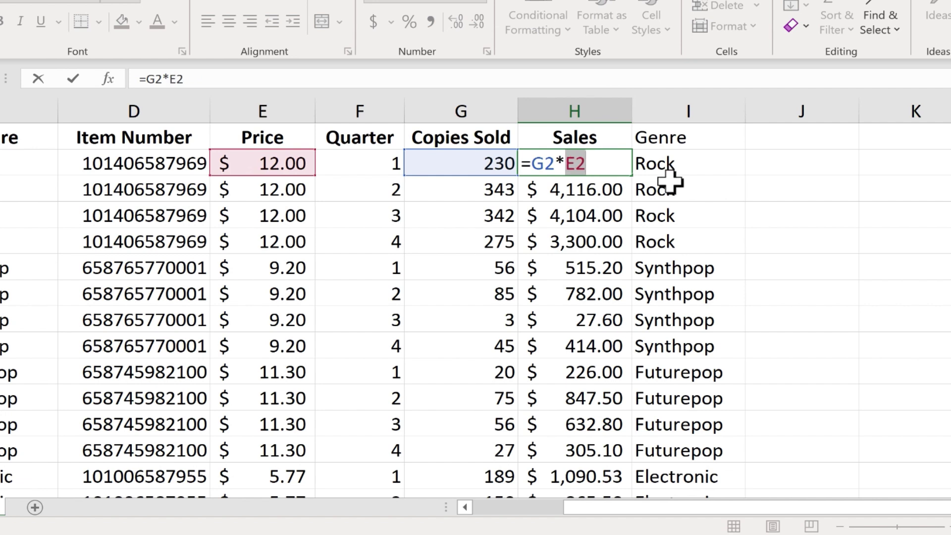
pyautogui.press('F4')
pyautogui.press('F4')
pyautogui.press('F4')
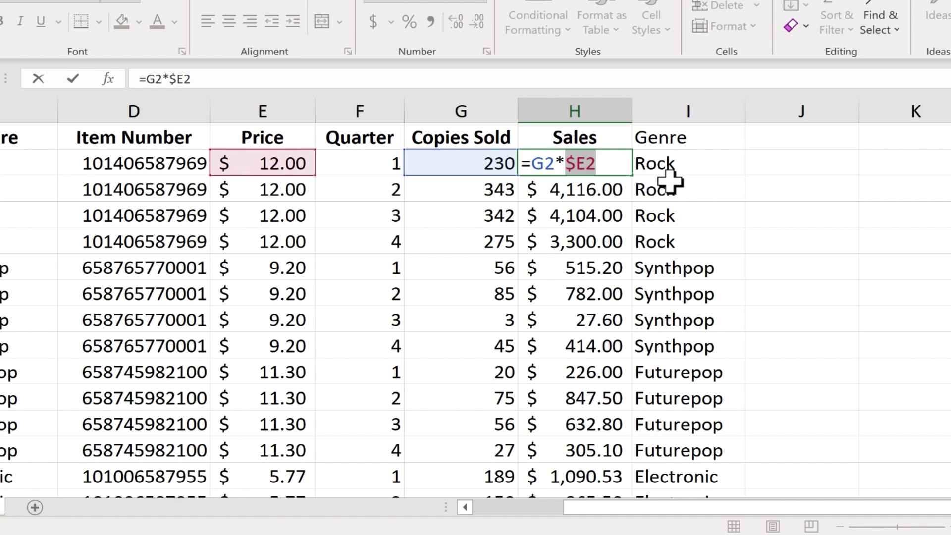
pyautogui.press('F4')
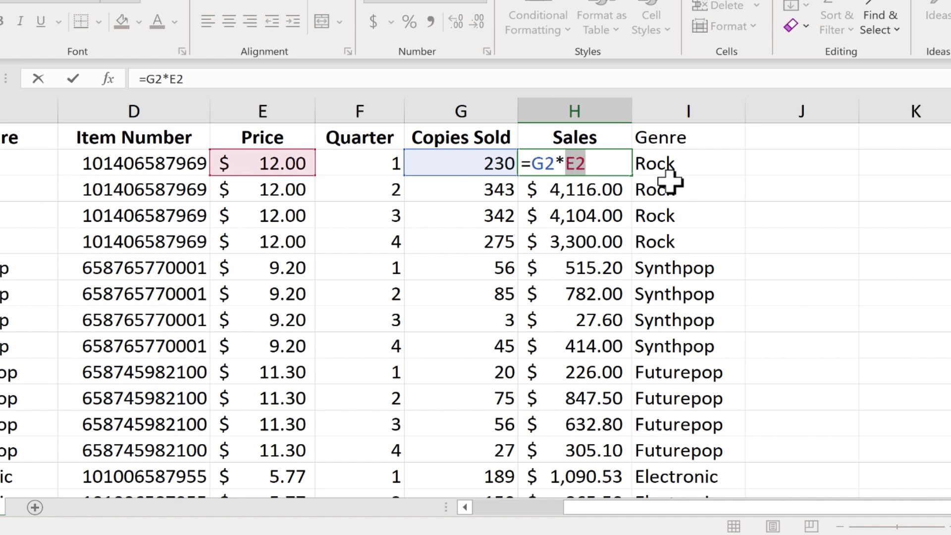
pyautogui.press('F4')
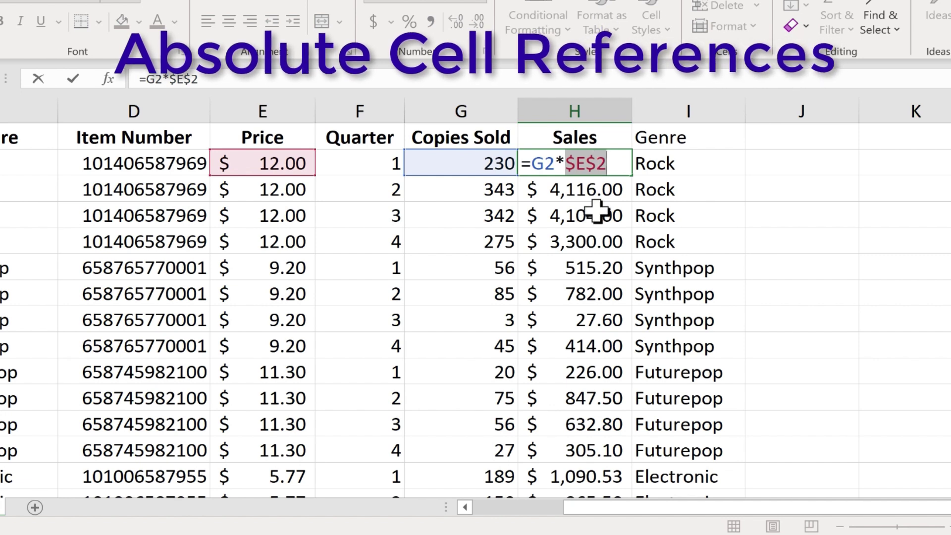
pyautogui.press('F4')
pyautogui.press('F4')
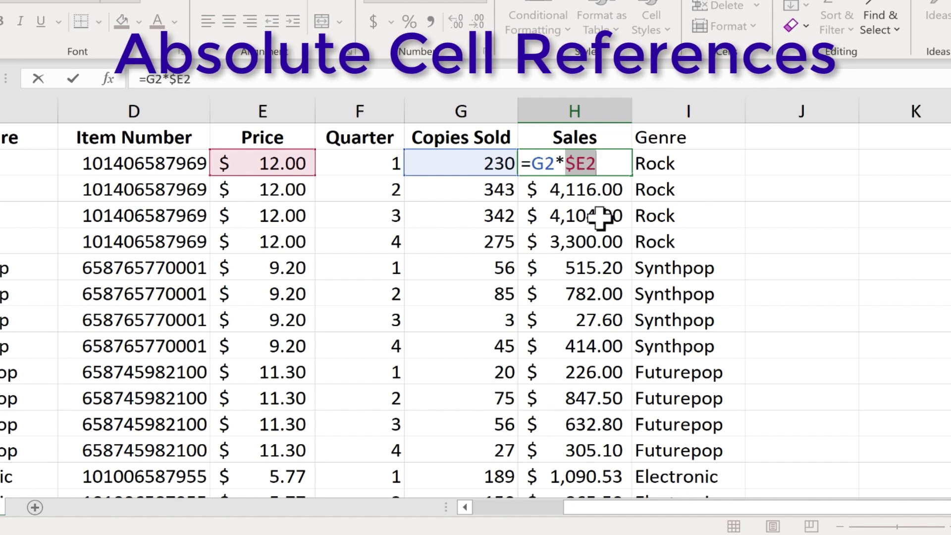
pyautogui.press('F4')
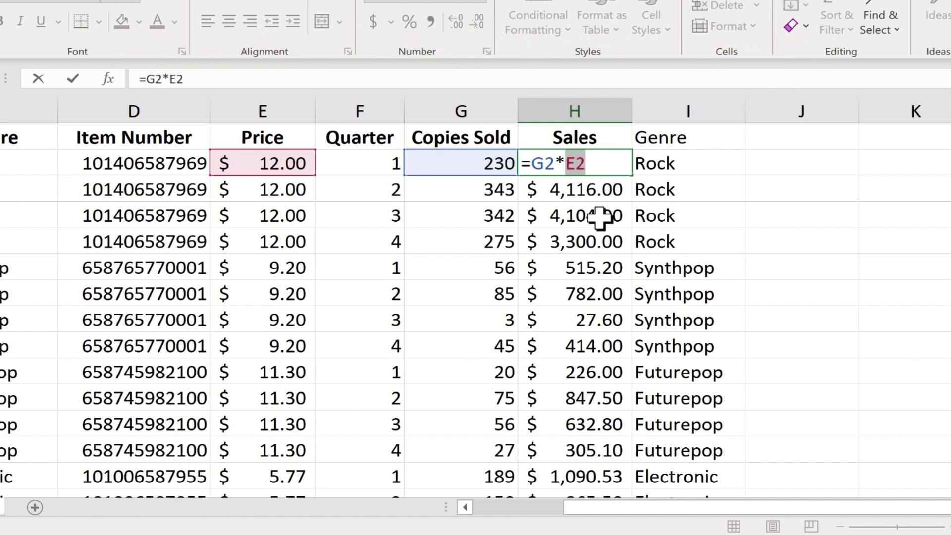
pyautogui.press('F4')
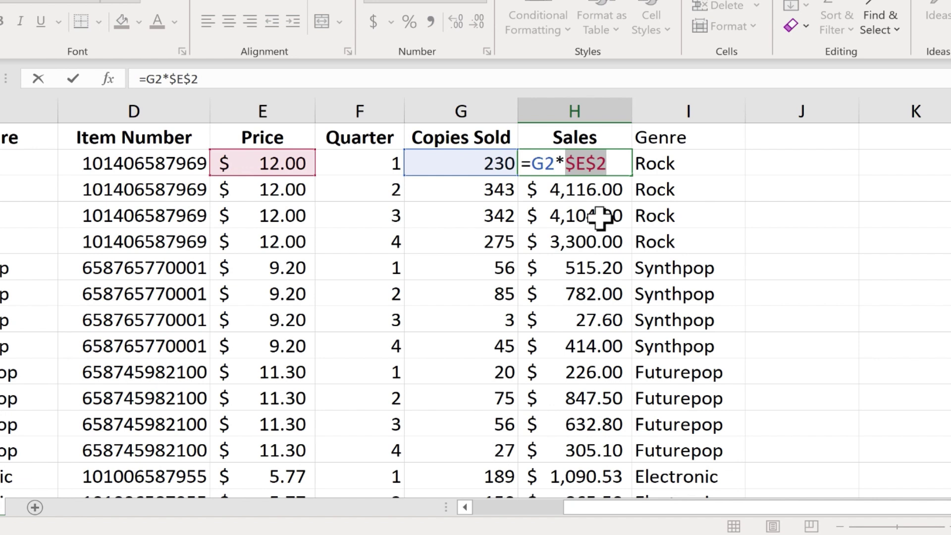
pyautogui.press('F4')
pyautogui.press('F4')
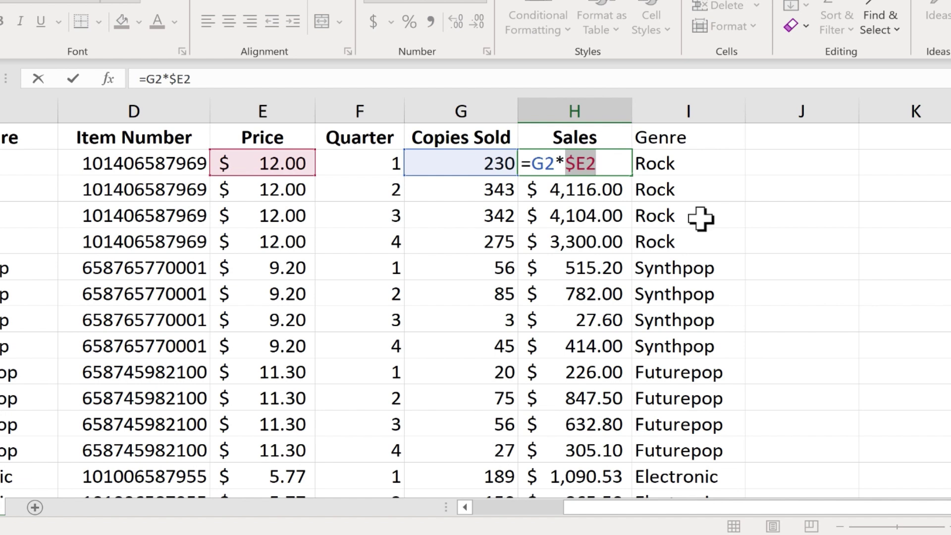
# Go to the Bands named range in column A.
pyautogui.press('F5')
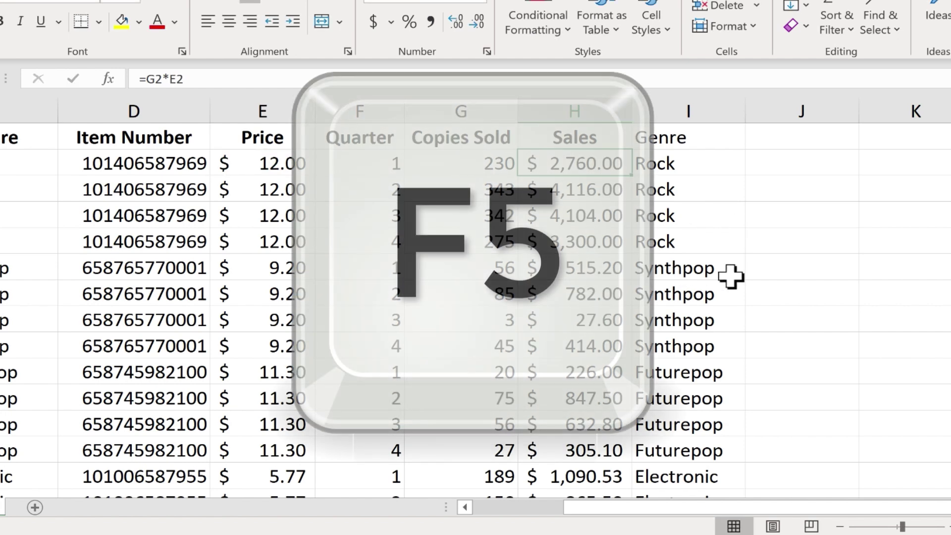
pyautogui.click(804, 231)
pyautogui.press('F5')
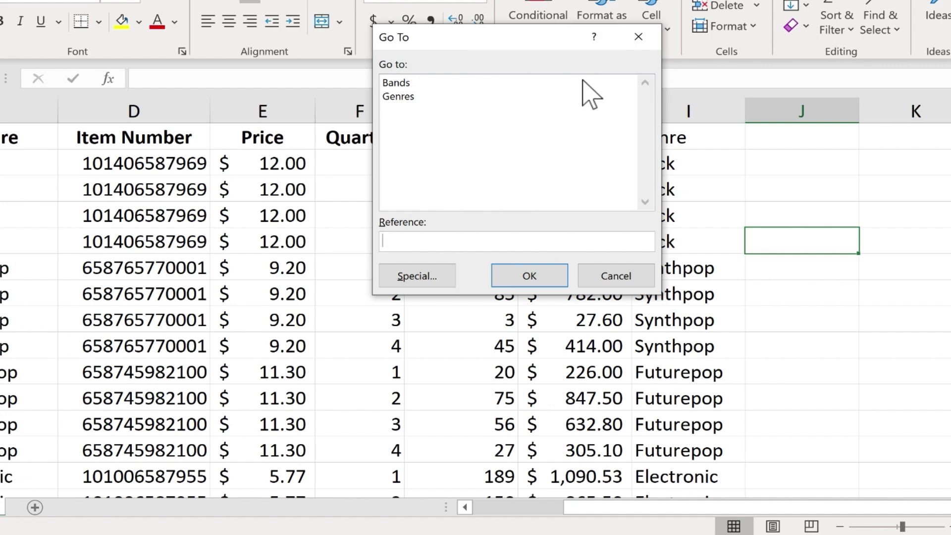
pyautogui.click(409, 82)
pyautogui.click(416, 97)
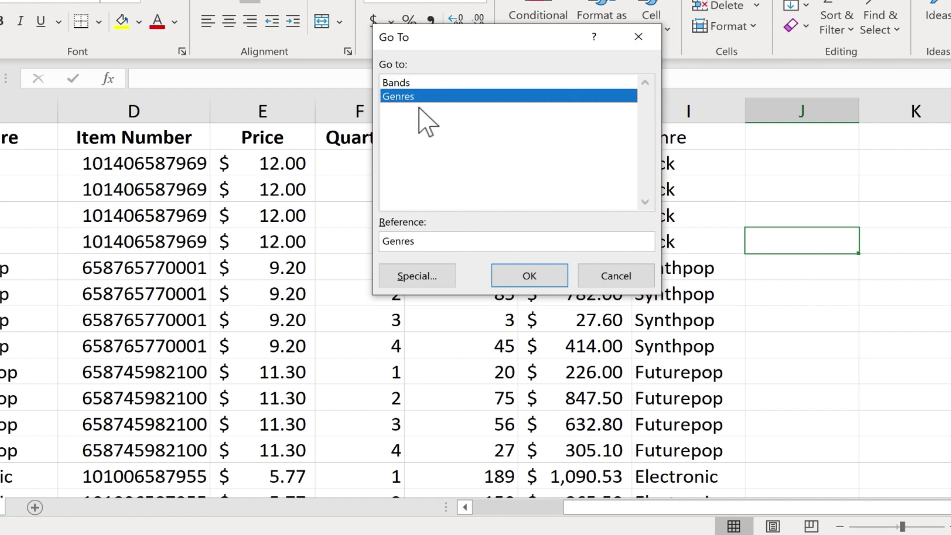
pyautogui.press('Up')
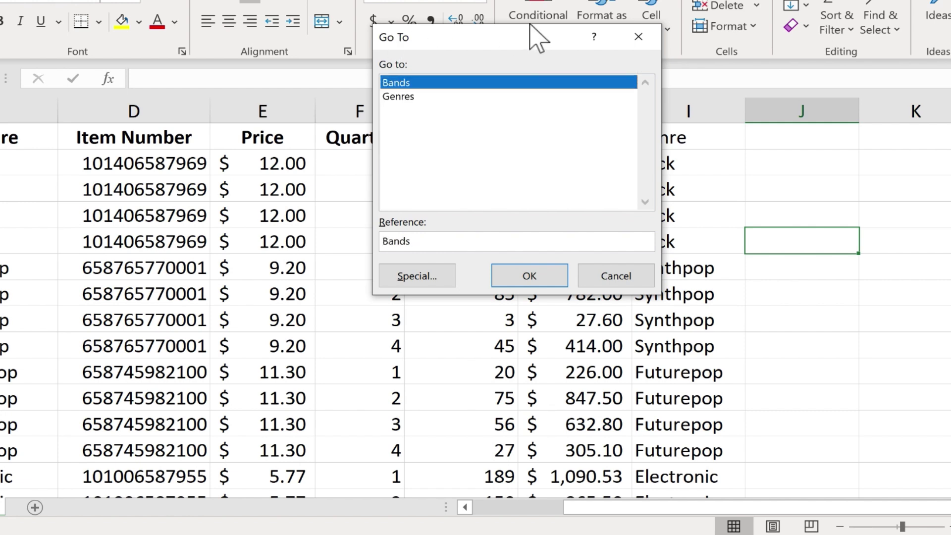
pyautogui.click(400, 97)
pyautogui.click(396, 85)
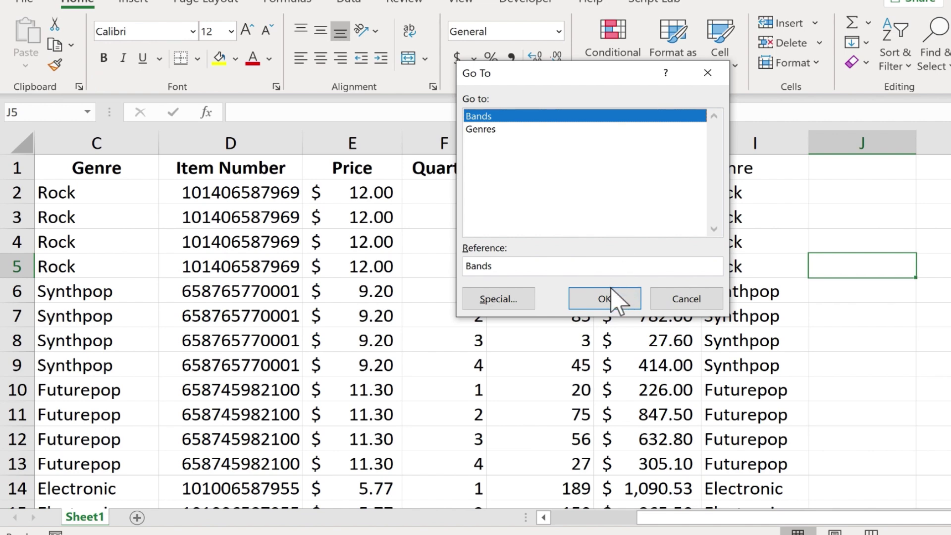
pyautogui.click(597, 294)
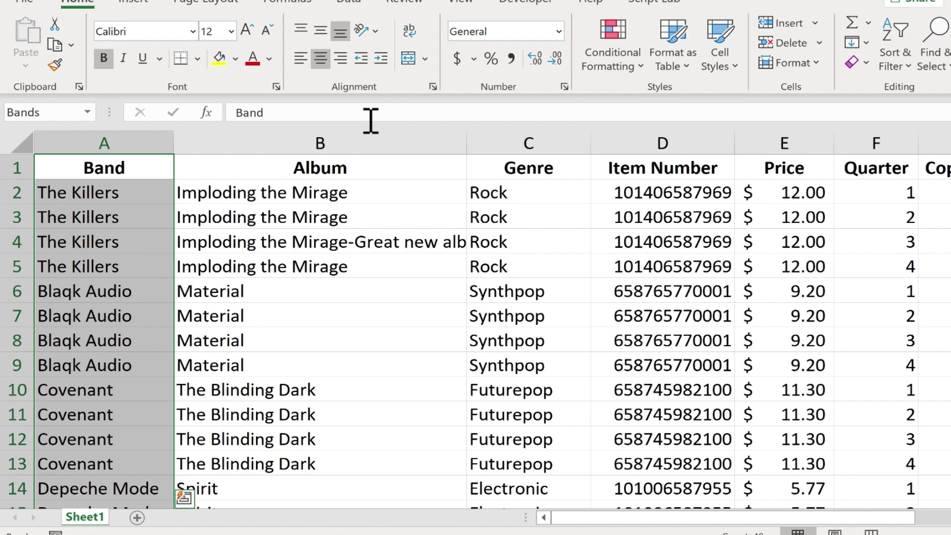
# Go to the Genres range in column C, then jump to cell Z500.
pyautogui.hotkey('ctrl', 'g')
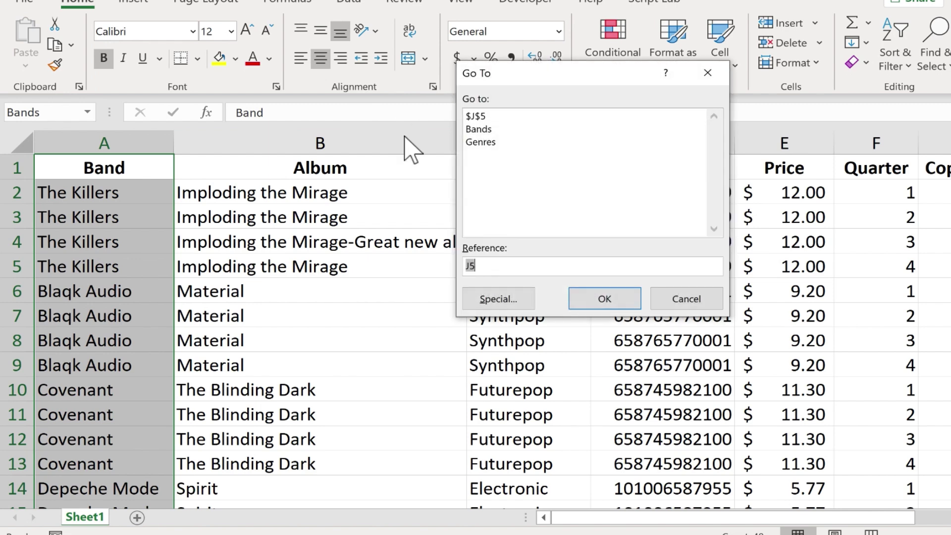
pyautogui.doubleClick(480, 142)
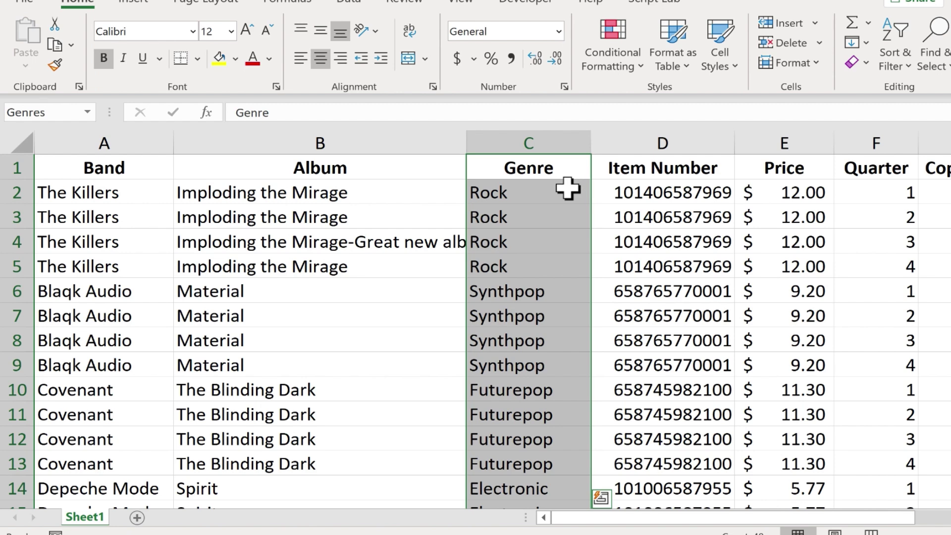
pyautogui.hotkey('ctrl', 'g')
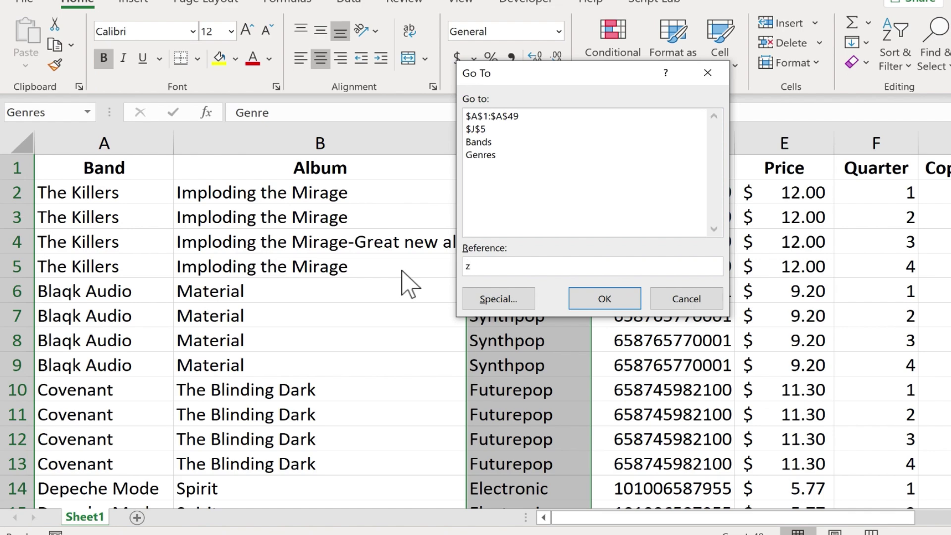
pyautogui.write('z500')
pyautogui.press('Return')
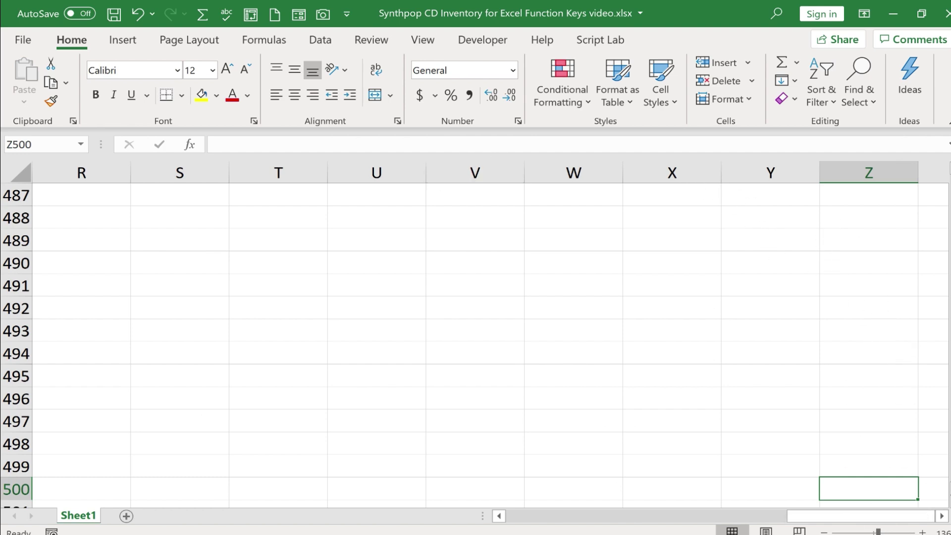
# Select all formula cells via Go To Special > Formulas, then click I5 and J4.
pyautogui.press('F5')
pyautogui.click(457, 315)
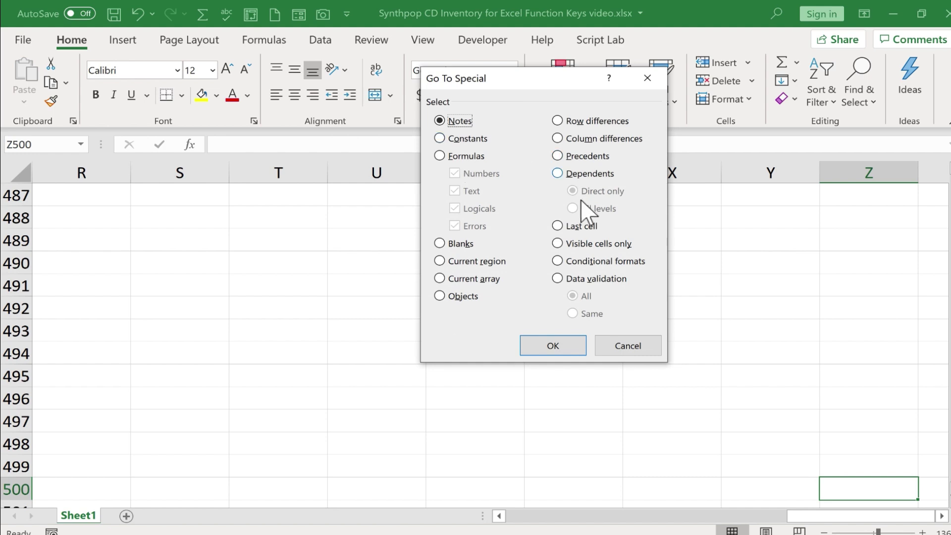
pyautogui.click(459, 155)
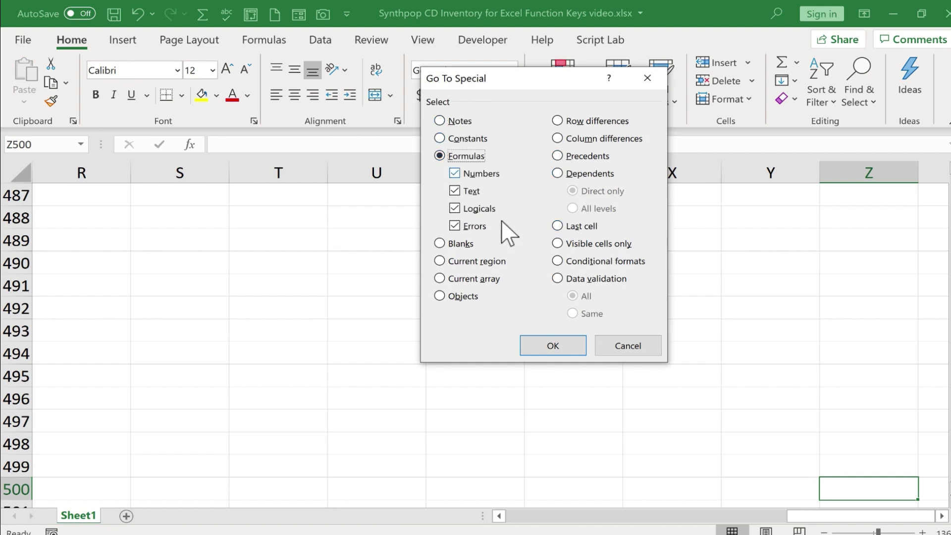
pyautogui.click(550, 342)
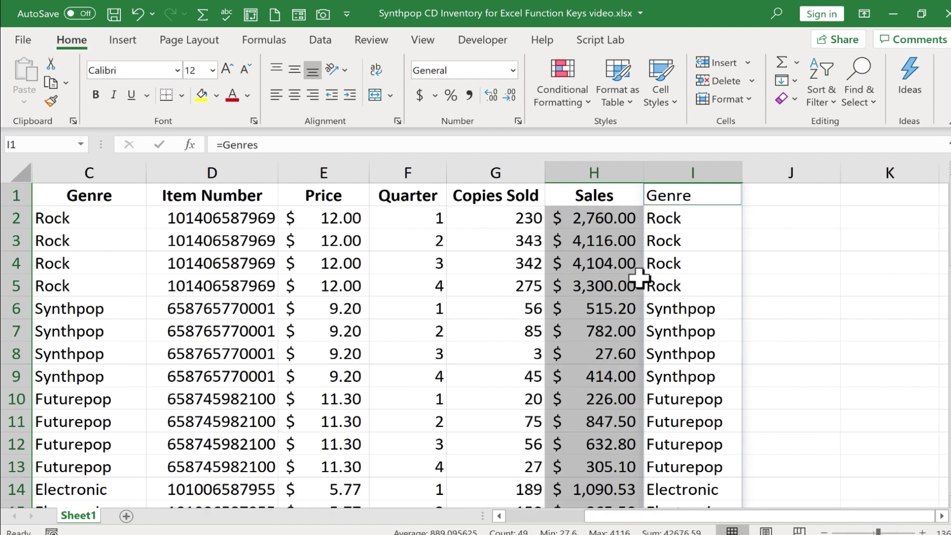
pyautogui.click(688, 278)
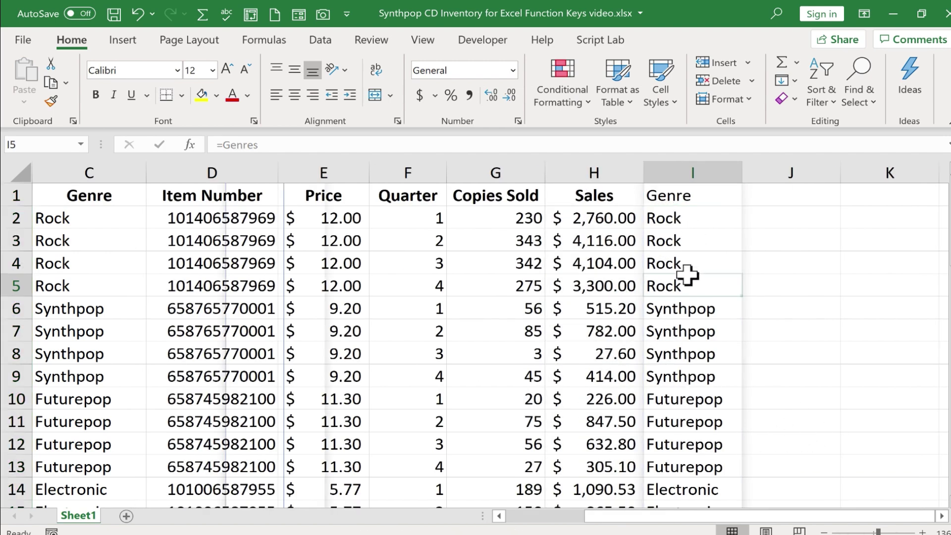
pyautogui.click(790, 270)
# From an empty cell in column M, show KeyTips, pick Insert with N, then exit KeyTips.
pyautogui.press('F6')
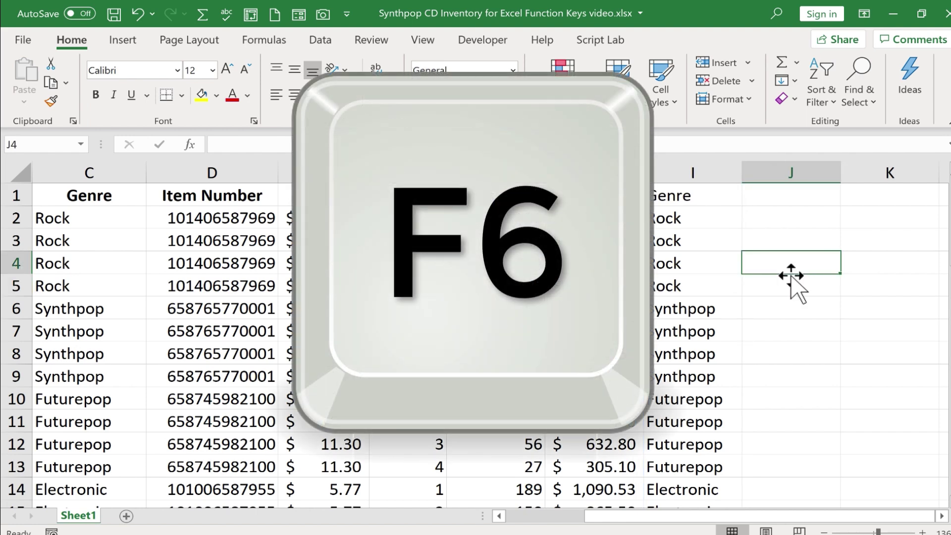
pyautogui.hscroll(2, 791, 287)
pyautogui.click(840, 421)
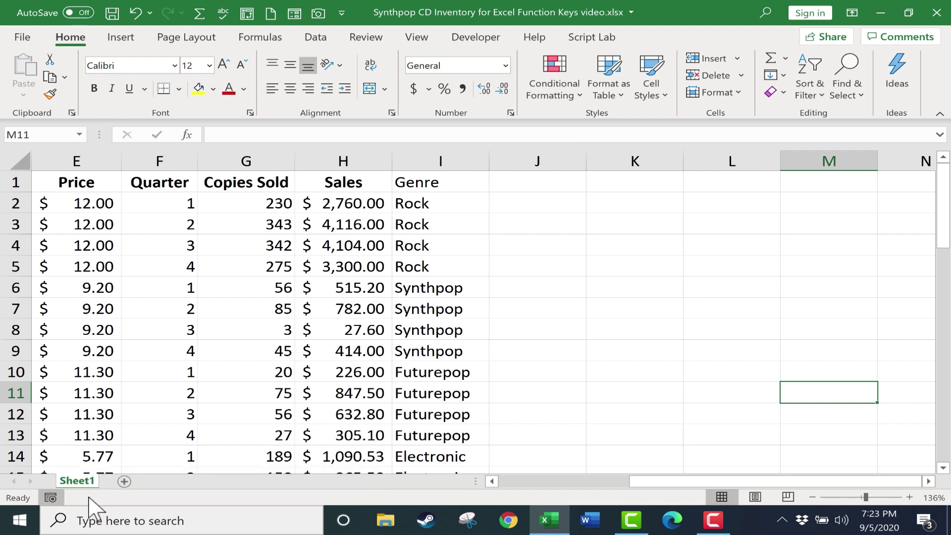
pyautogui.press('F10')
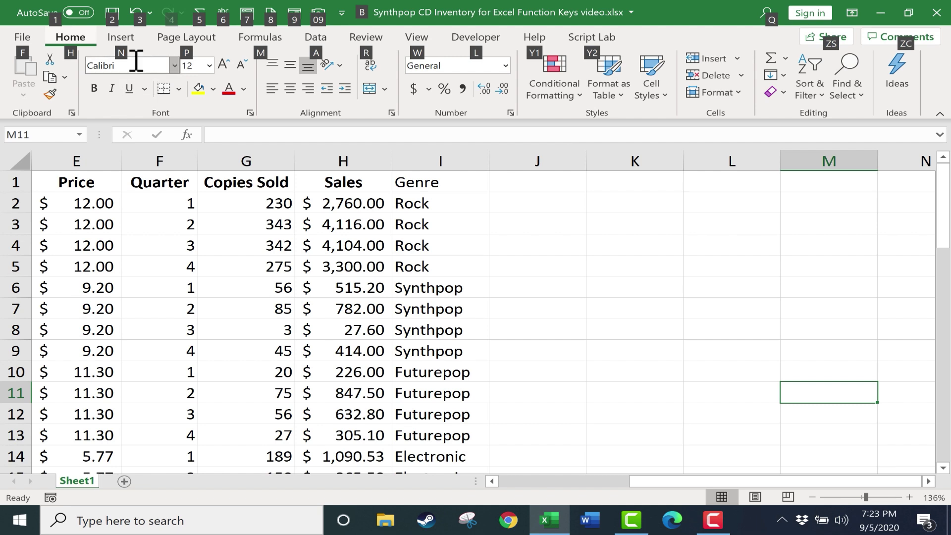
pyautogui.press('n')
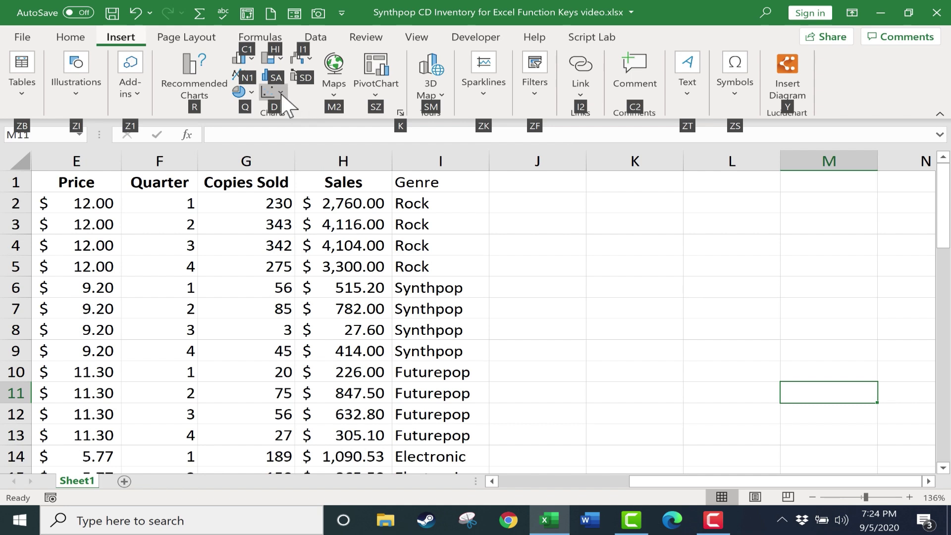
pyautogui.press('Escape')
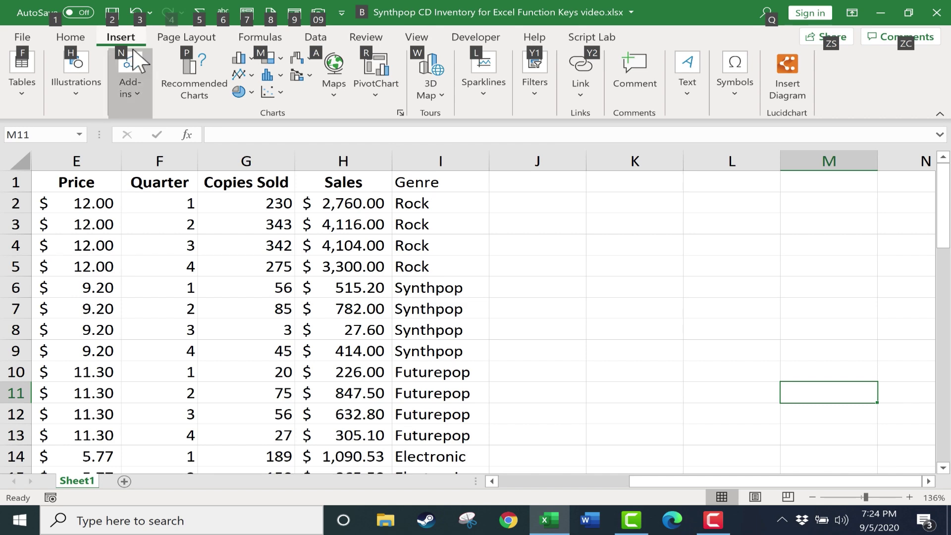
pyautogui.press('Escape')
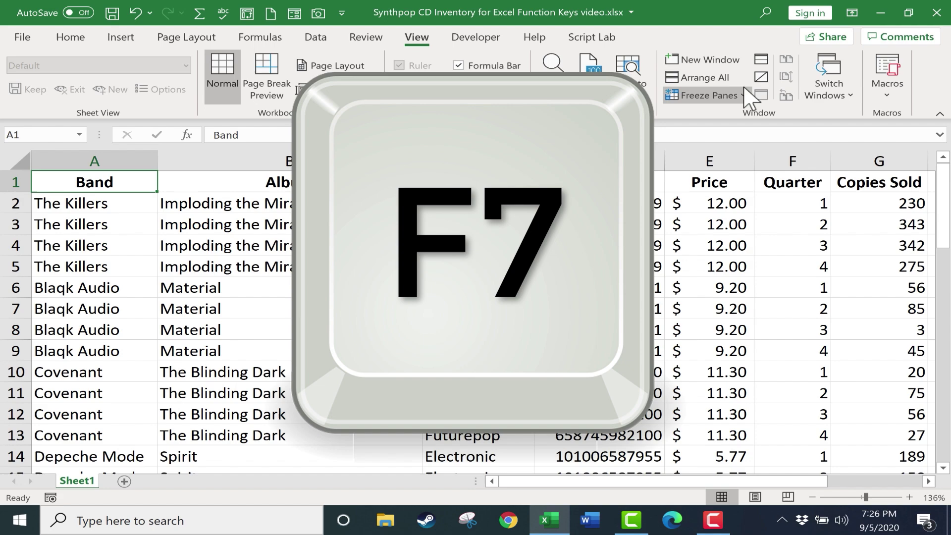
# Spell-check the sheet, ignoring all Blaqk and ignoring Futurepop once, then all.
pyautogui.press('F7')
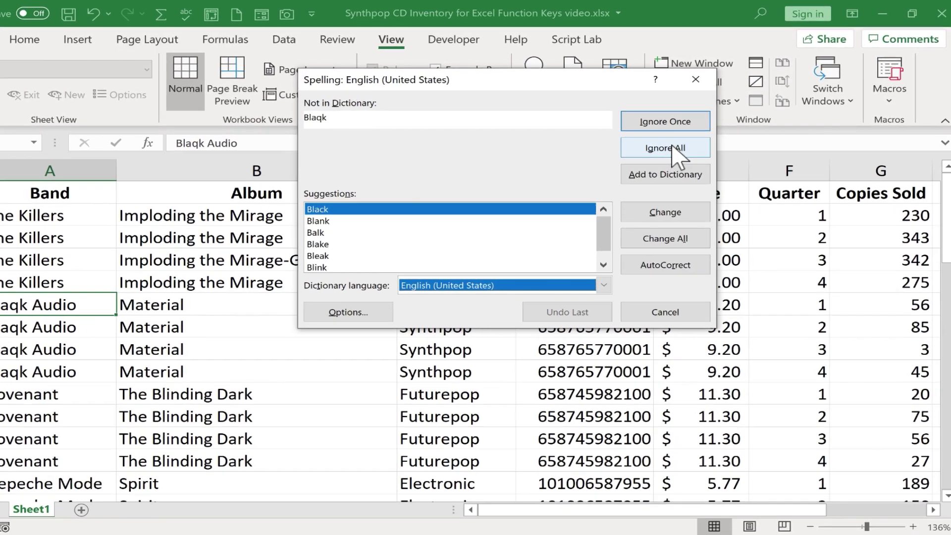
pyautogui.click(684, 137)
pyautogui.click(673, 133)
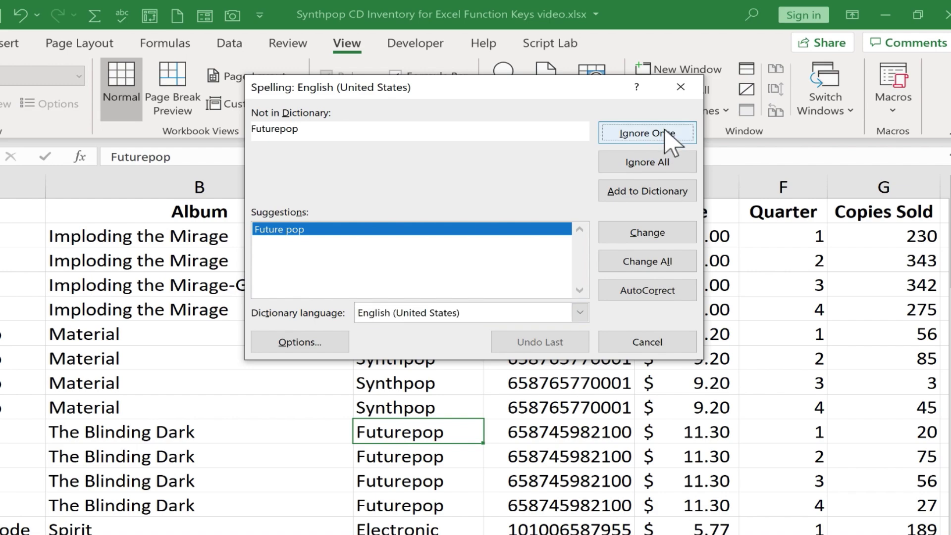
pyautogui.click(670, 158)
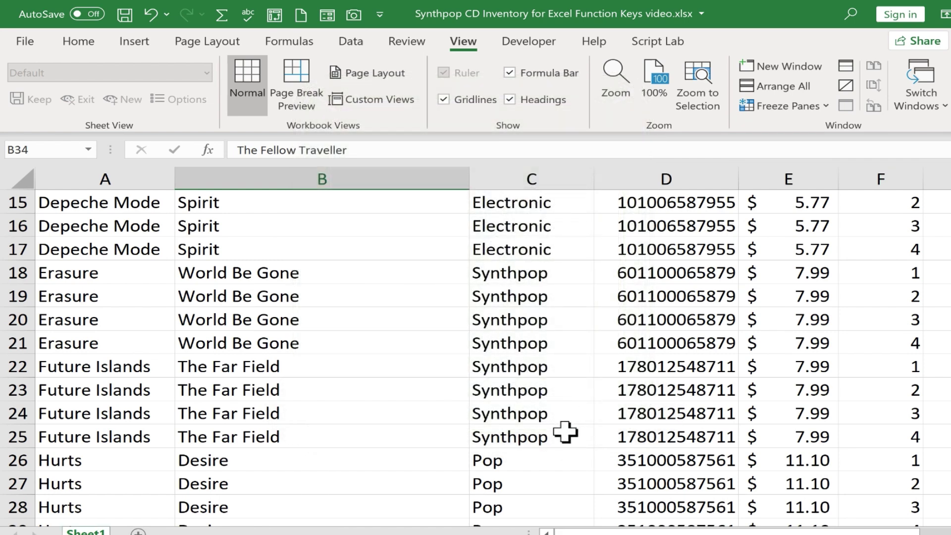
# Toggle KeyTips with F10, scroll back to row 1, and select The Killers in A2.
pyautogui.press('F10')
pyautogui.press('F10')
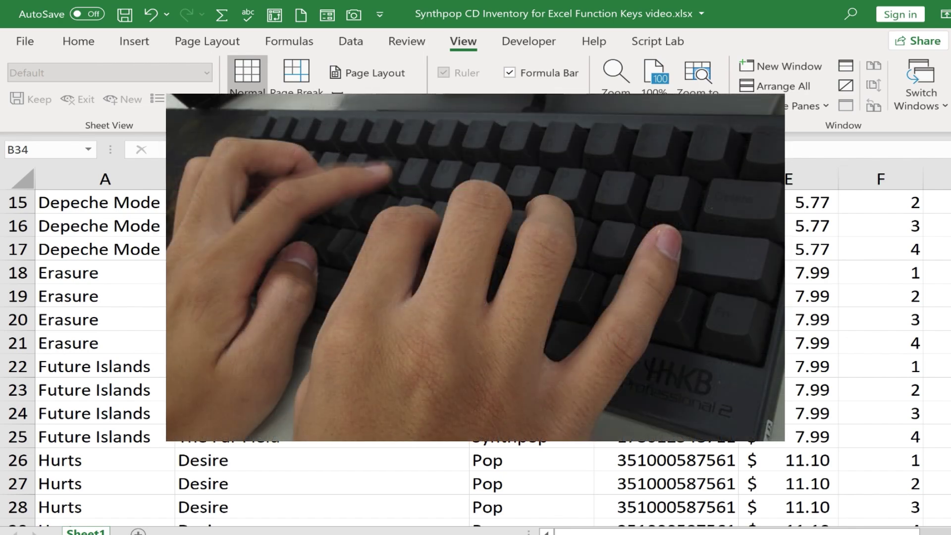
pyautogui.scroll(5, 475, 356)
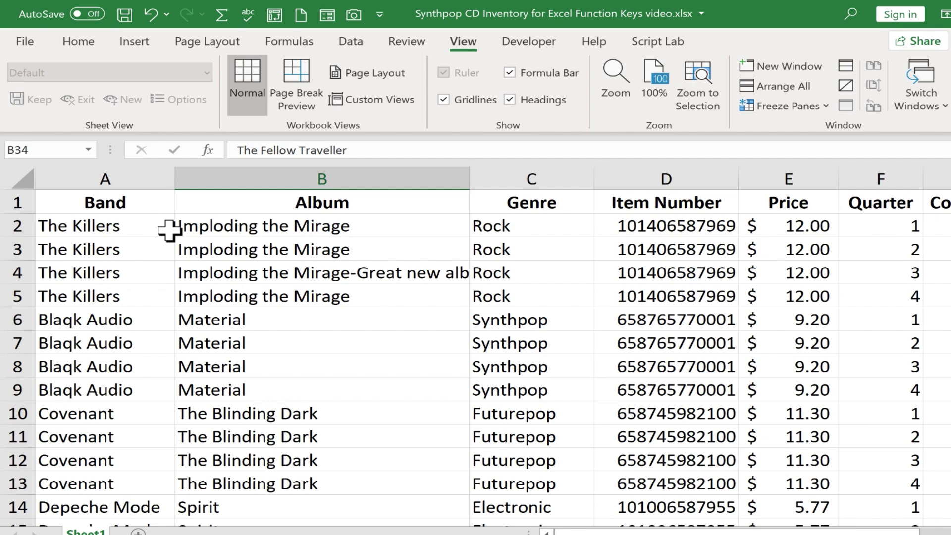
pyautogui.click(98, 227)
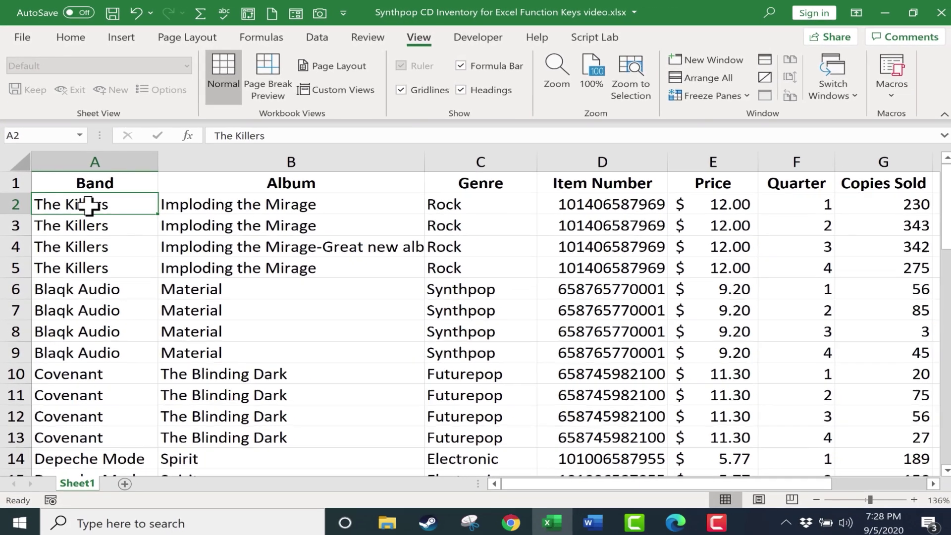
# Turn on Extend Selection at A2 and grow the selection with arrow keys to A2:C8.
pyautogui.press('F8')
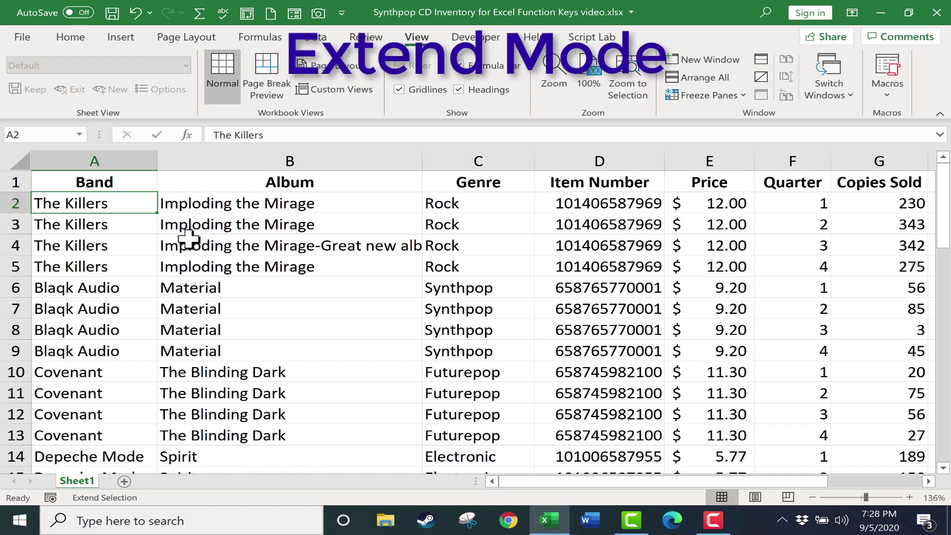
pyautogui.press('Right')
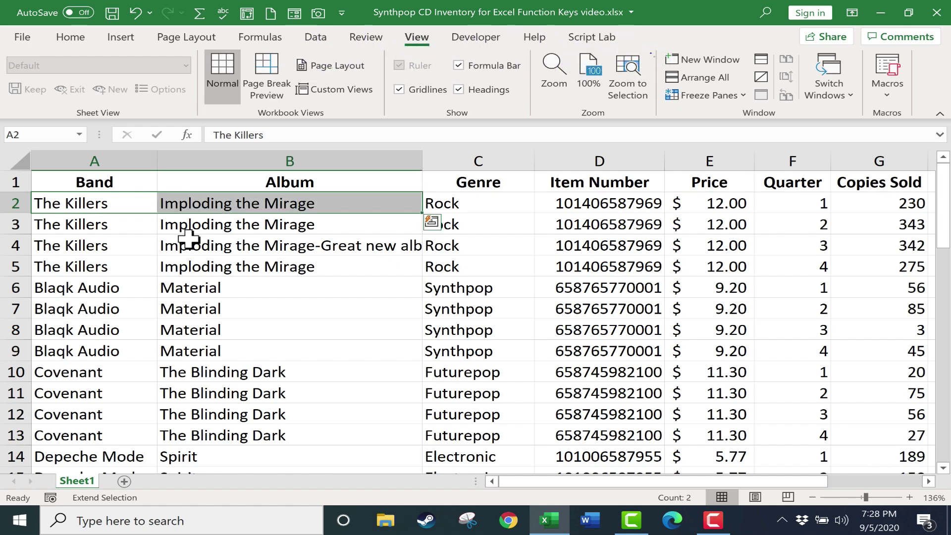
pyautogui.press('Down')
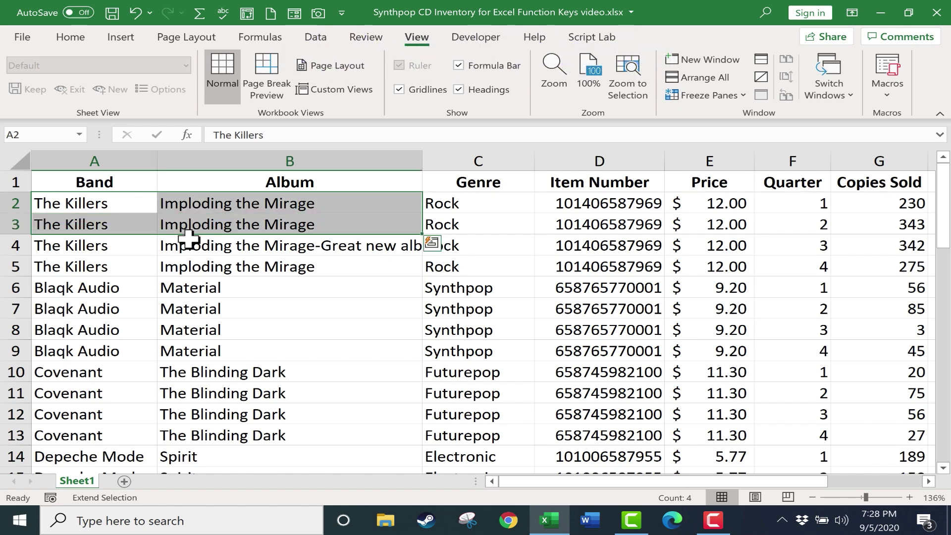
pyautogui.press('Down')
pyautogui.press('Down')
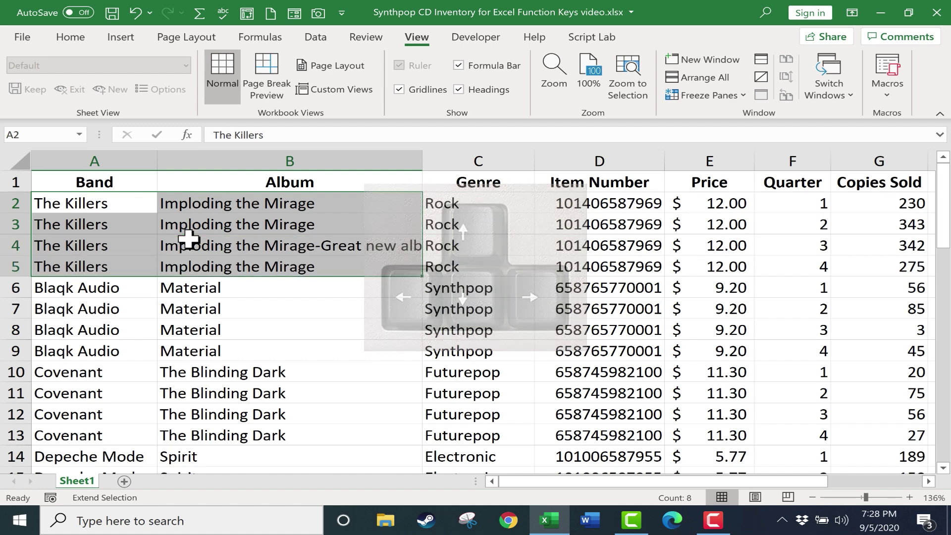
pyautogui.press('Right')
pyautogui.press('Left')
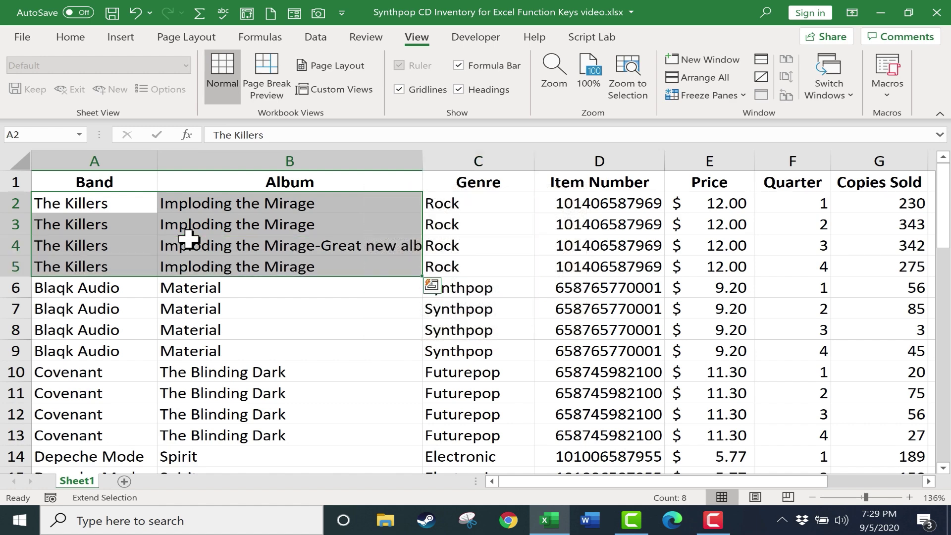
pyautogui.press('Down')
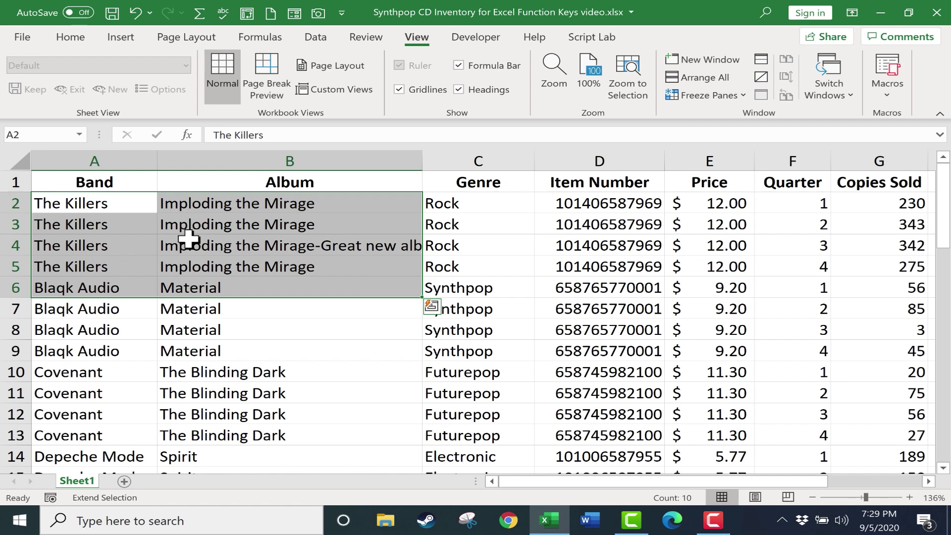
pyautogui.press('Down')
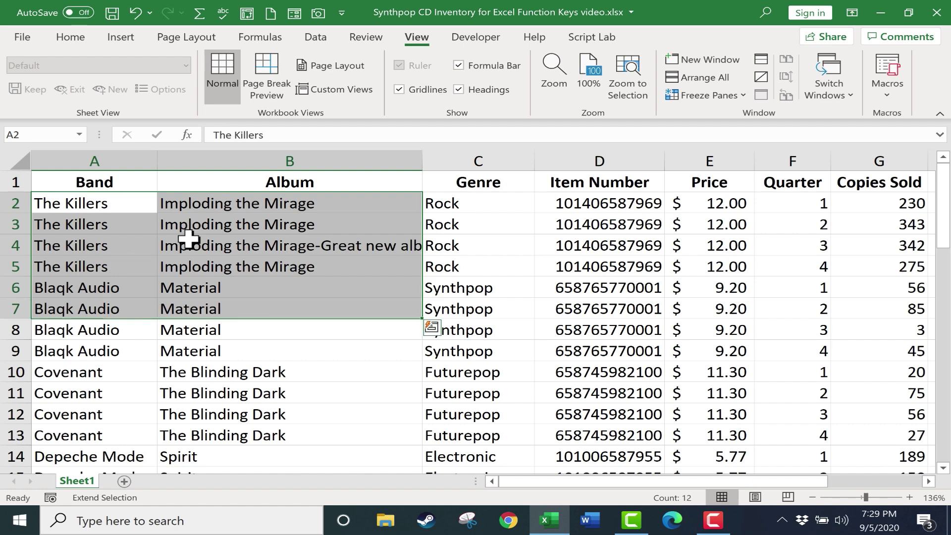
pyautogui.press('Right')
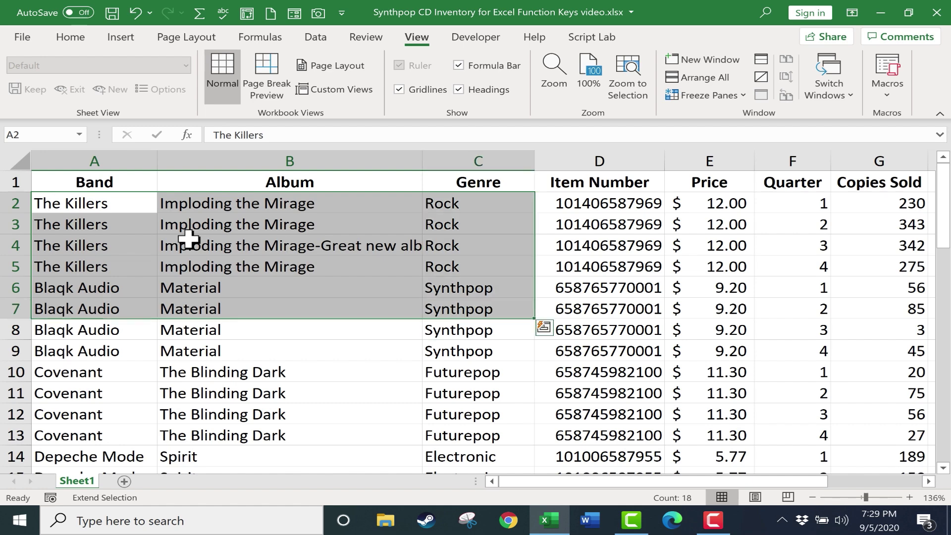
pyautogui.click(435, 322)
# Clear the selection, drag-select A2:C9, then clear it again.
pyautogui.press('F5')
pyautogui.press('Return')
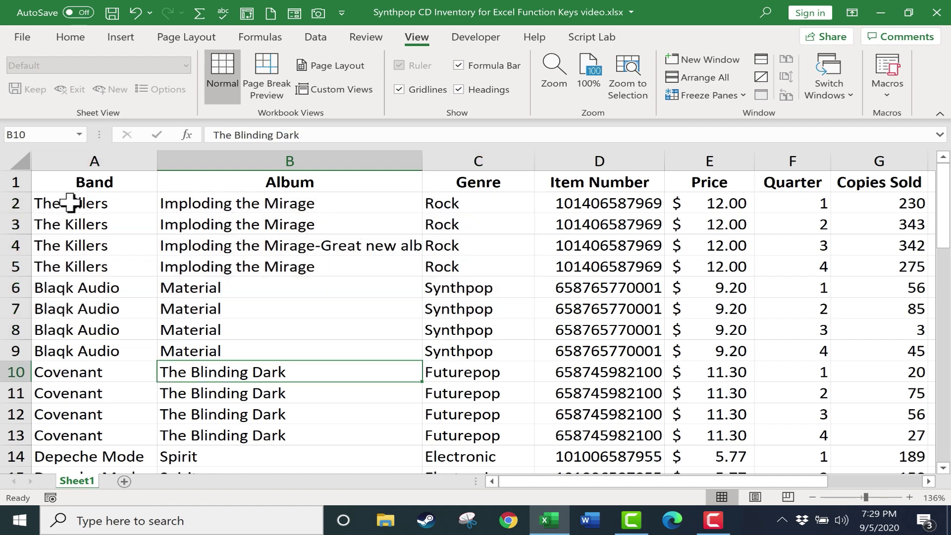
pyautogui.moveTo(69, 202); pyautogui.dragTo(436, 350)
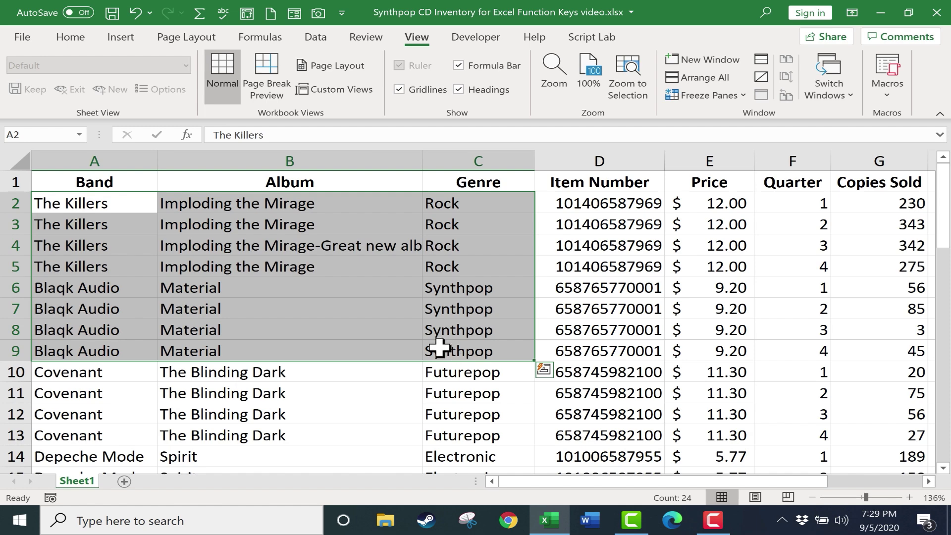
pyautogui.press('F5')
pyautogui.press('Return')
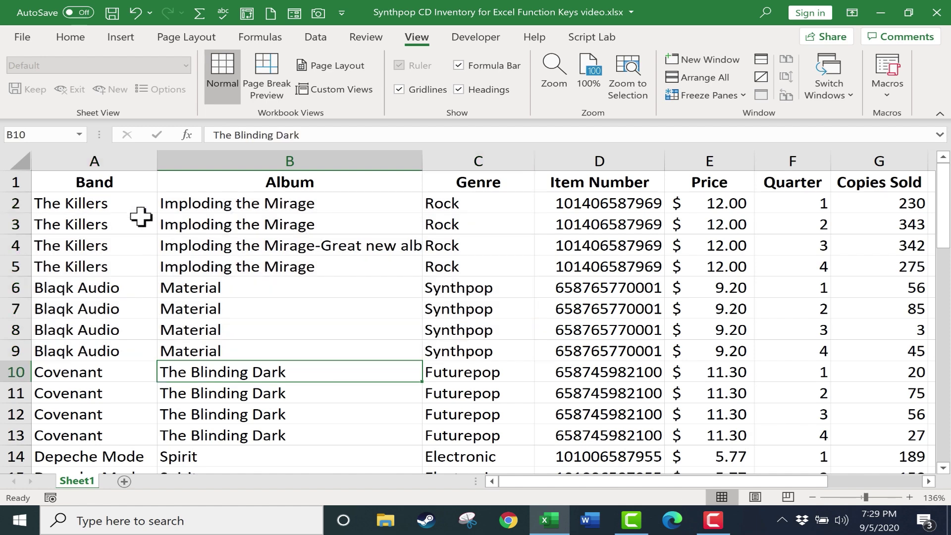
# Restart from A2 and extend the selection to A2:C6, then leave Extend mode.
pyautogui.click(107, 203)
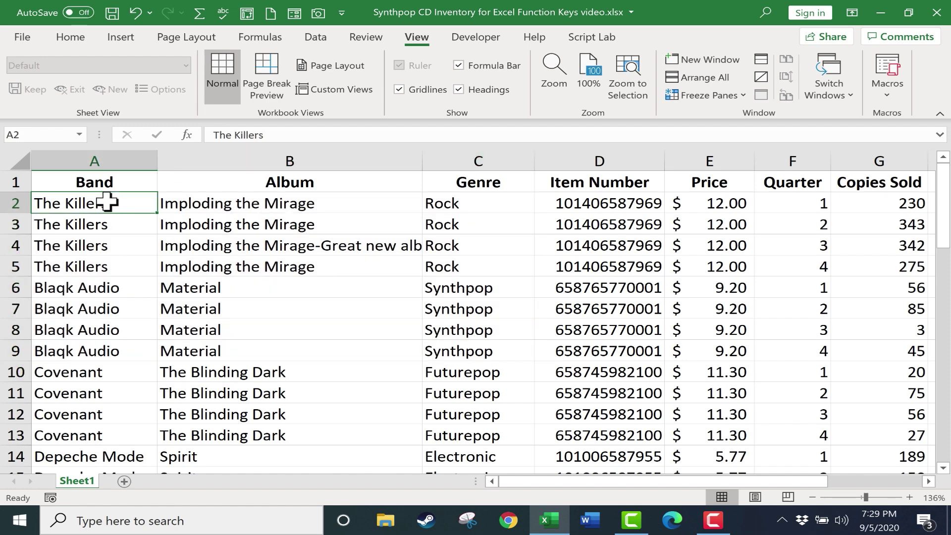
pyautogui.press('Down')
pyautogui.press('Down')
pyautogui.press('Down')
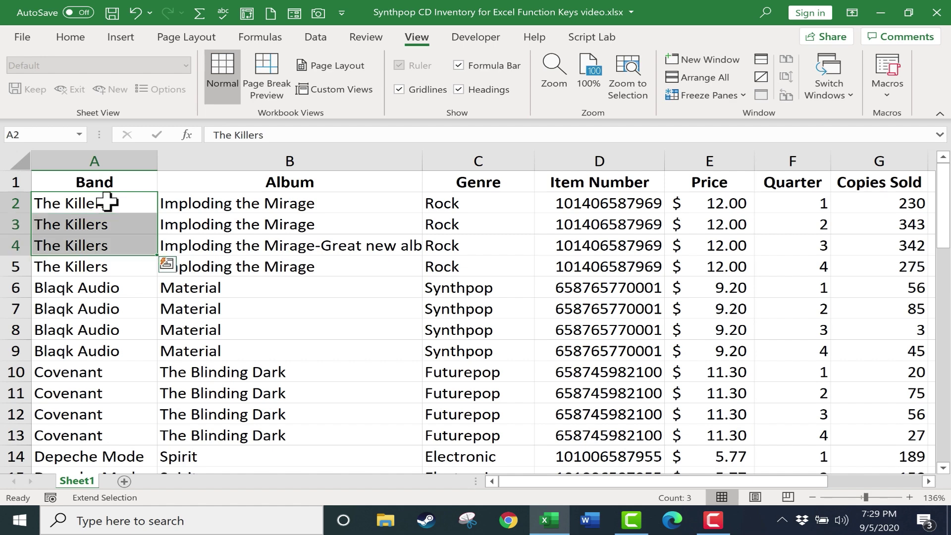
pyautogui.press('Right')
pyautogui.press('Right')
pyautogui.press('Down')
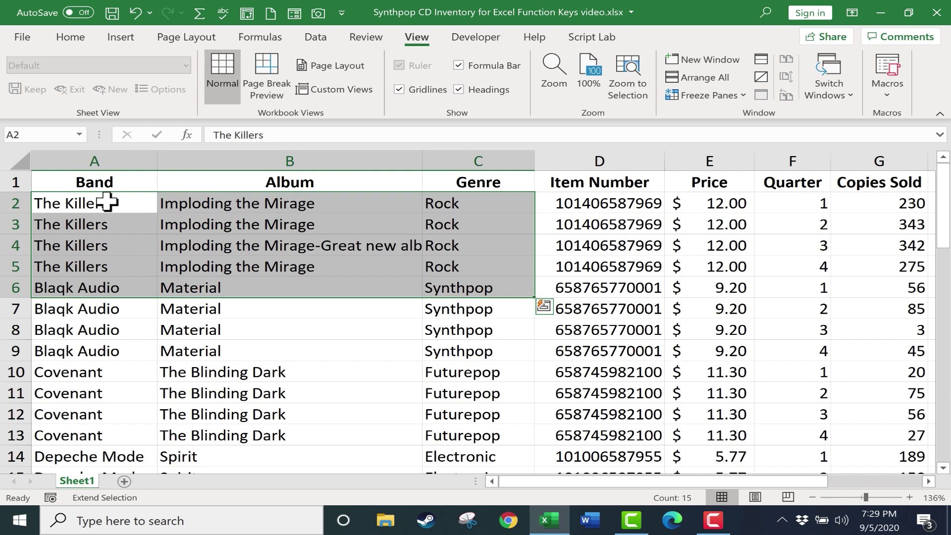
pyautogui.press('F8')
pyautogui.hscroll(3, 684, 461)
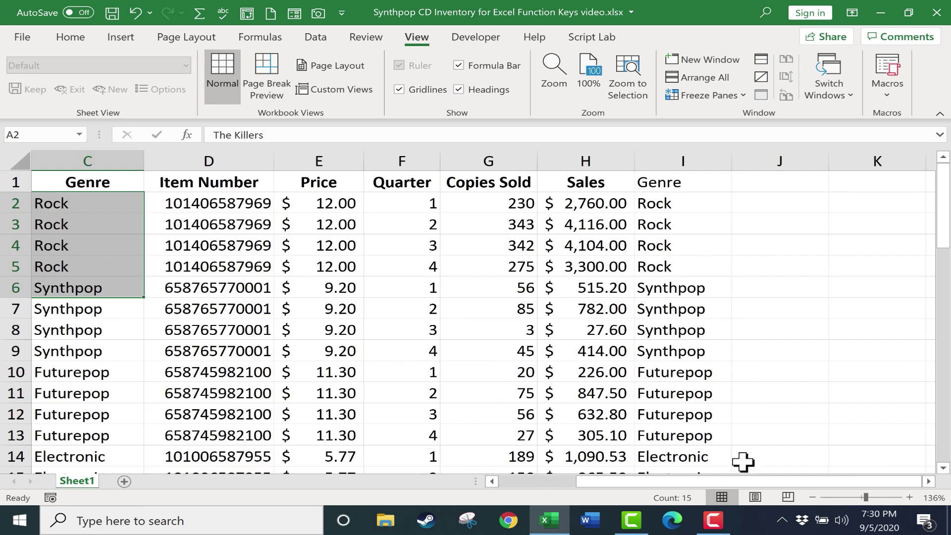
# Select the Sales column and inspect the formula in cell H2.
pyautogui.moveTo(753, 481)
pyautogui.mouseDown()
pyautogui.moveTo(725, 487)
pyautogui.moveTo(767, 483)
pyautogui.mouseUp()
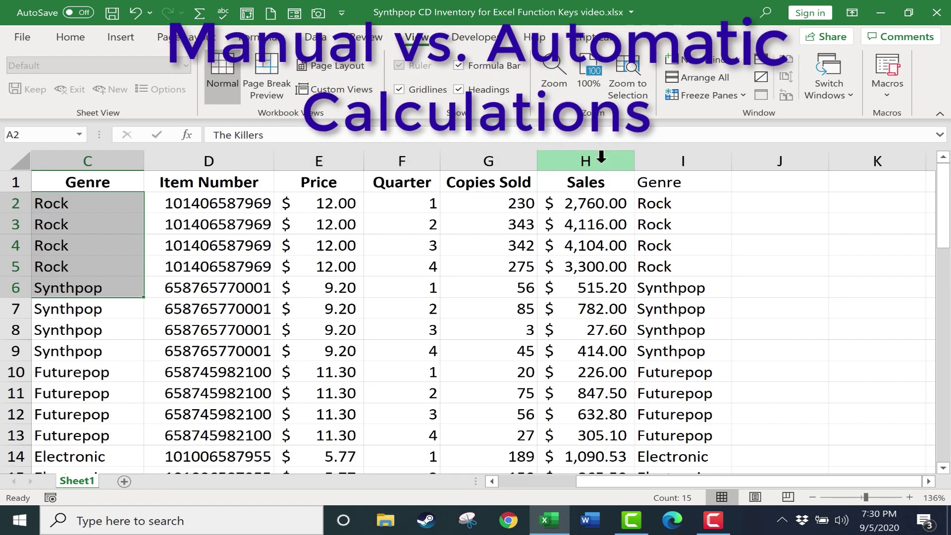
pyautogui.click(601, 158)
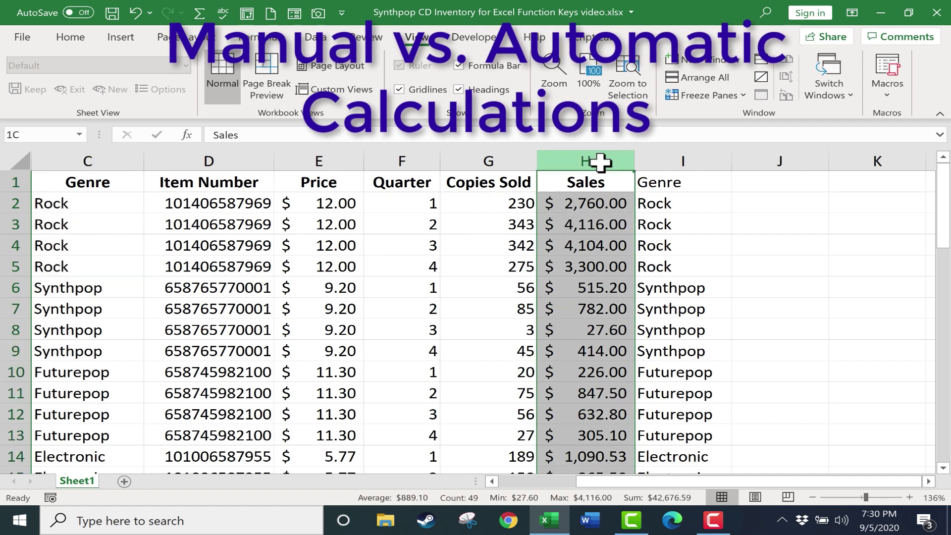
pyautogui.click(596, 203)
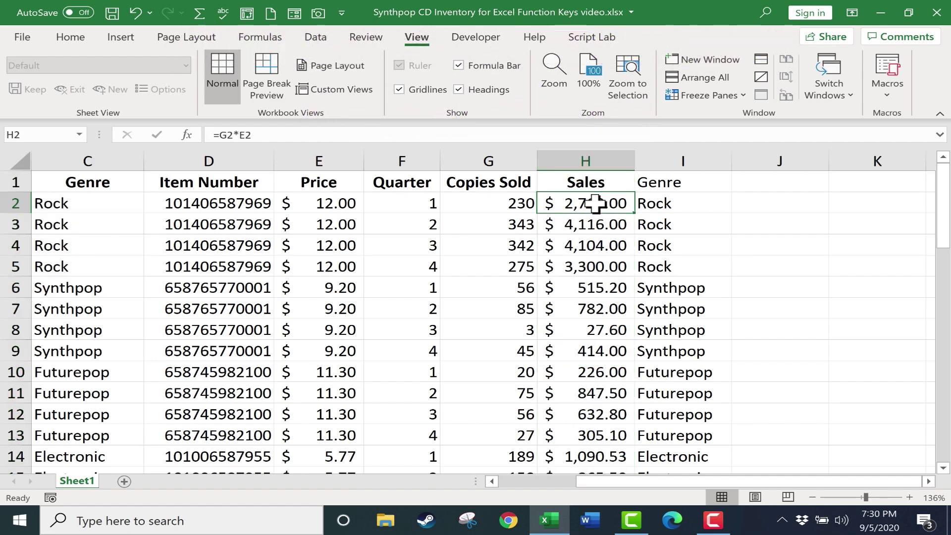
pyautogui.click(590, 158)
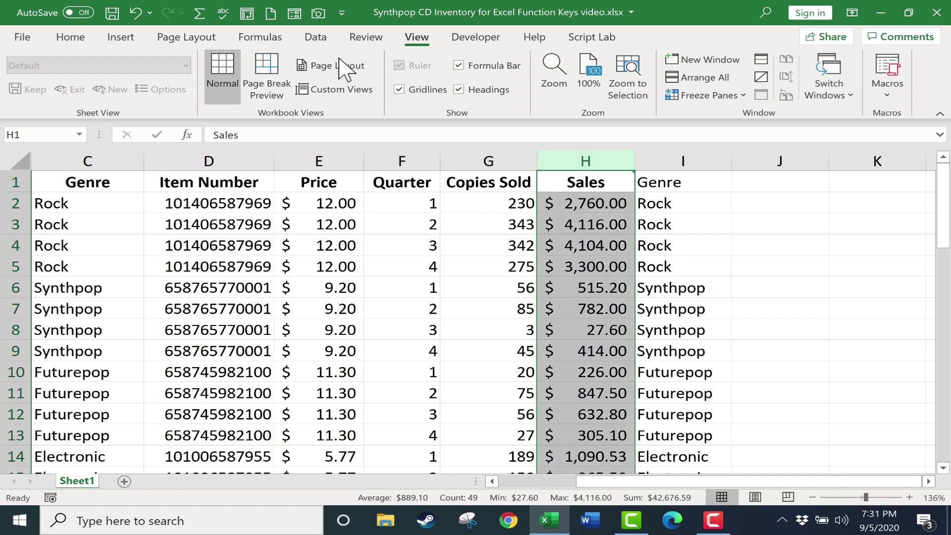
# Set Calculation Options on the Formulas tab to Manual.
pyautogui.click(261, 38)
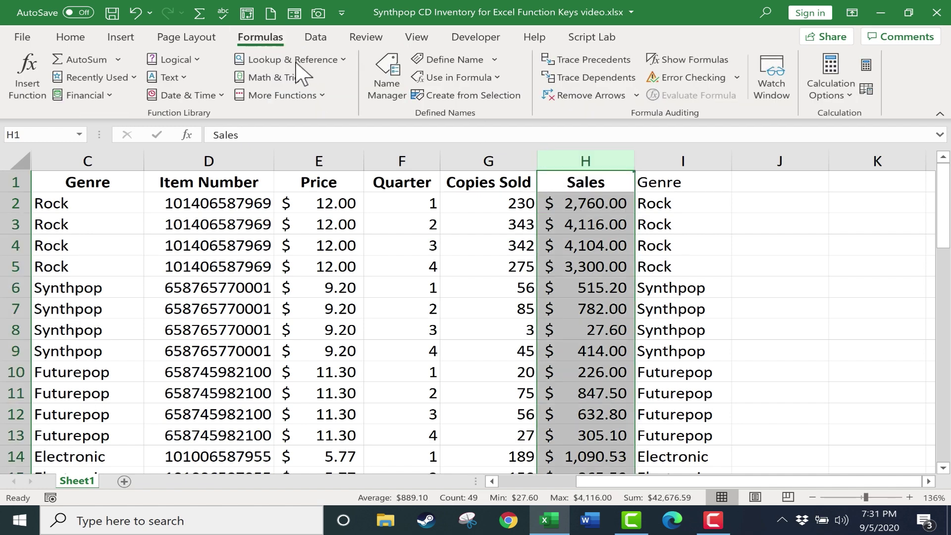
pyautogui.click(842, 103)
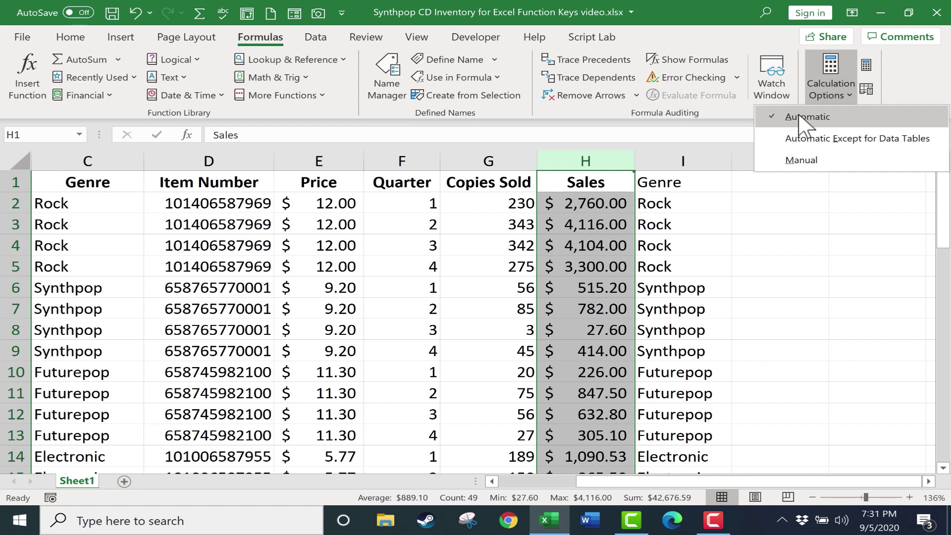
pyautogui.click(792, 160)
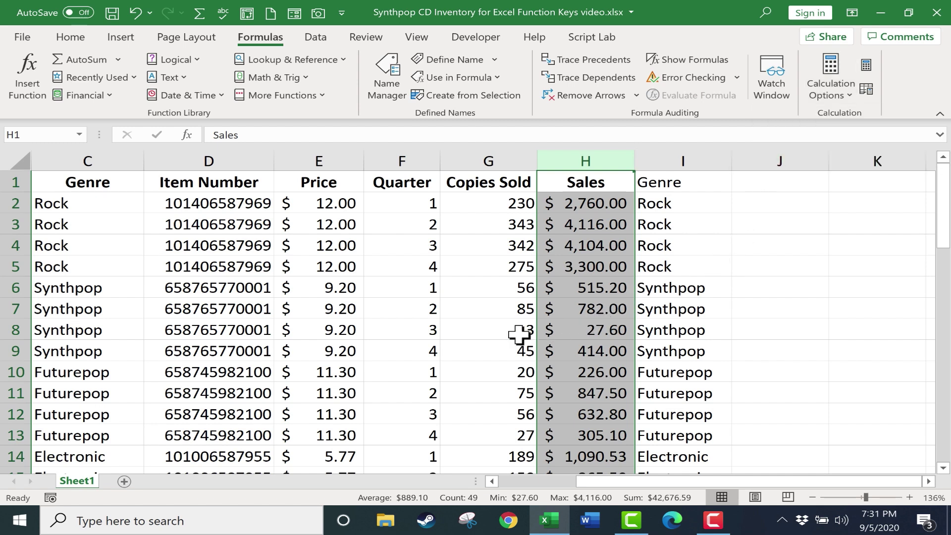
pyautogui.hscroll(-2, 513, 336)
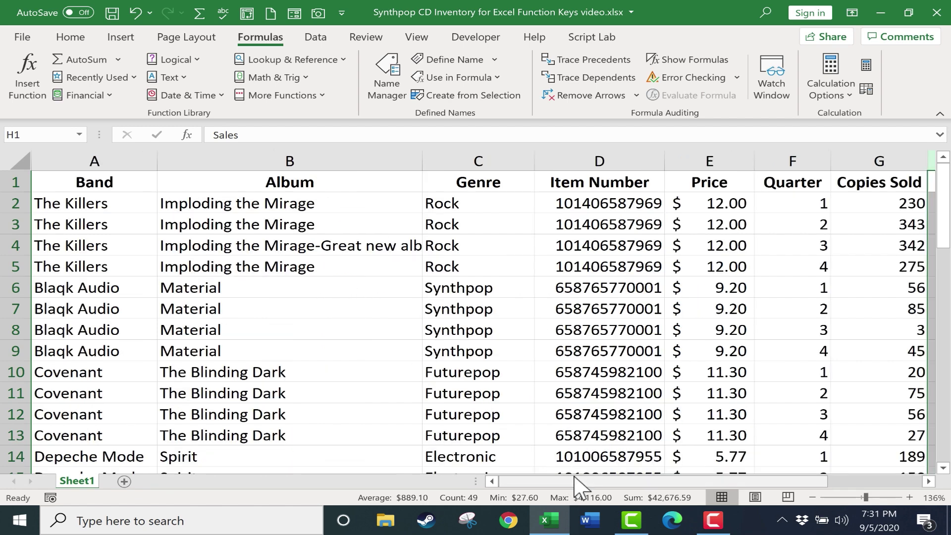
# Change The Killers' quarter-4 Copies Sold in G5 to 385 and check the Sales cell H5.
pyautogui.moveTo(577, 480); pyautogui.dragTo(659, 483)
pyautogui.click(530, 263)
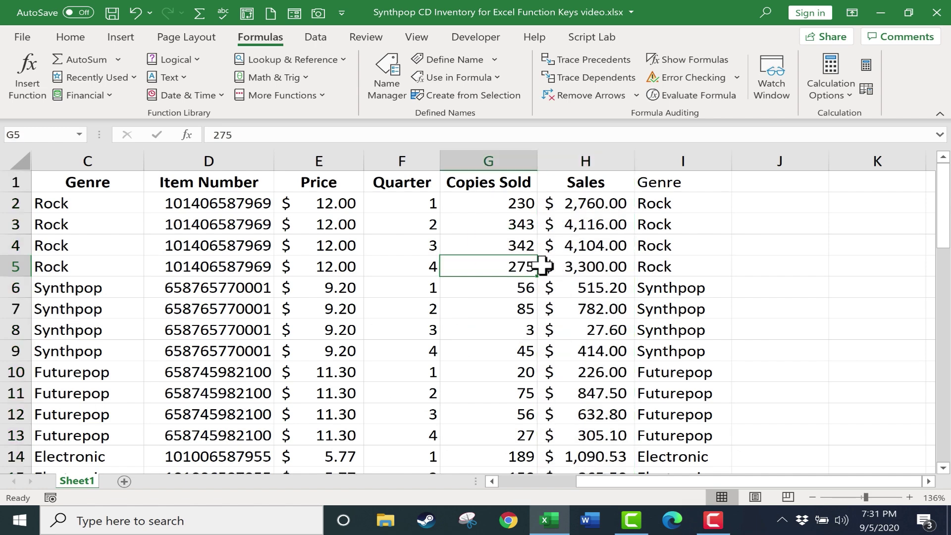
pyautogui.write('385')
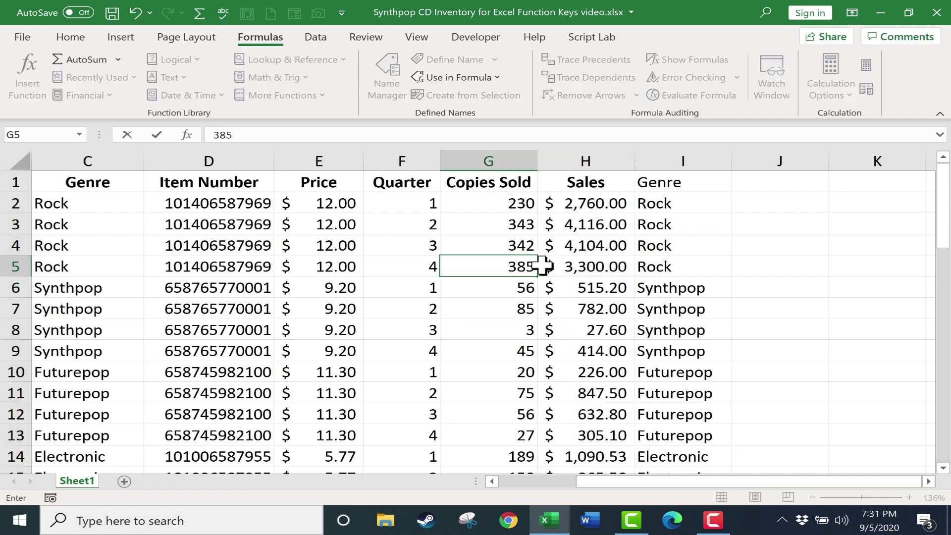
pyautogui.press('Return')
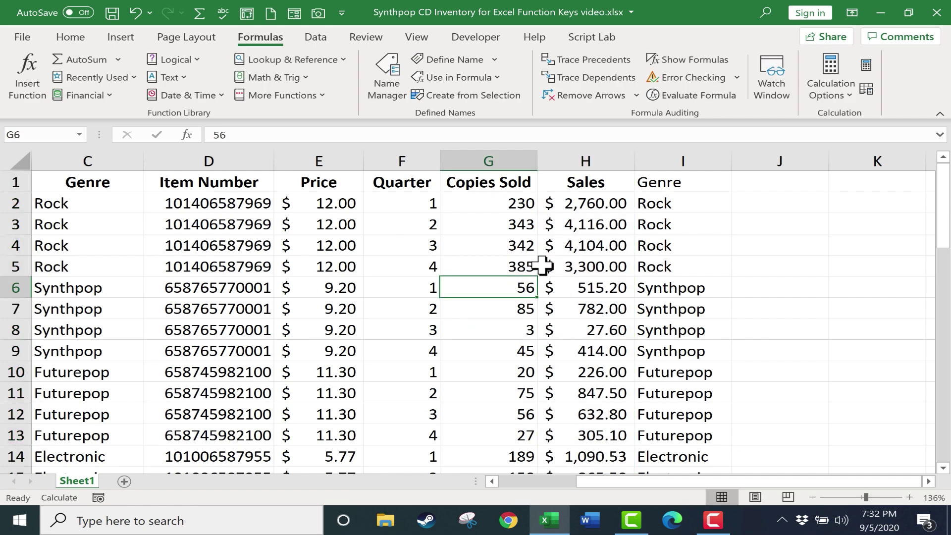
pyautogui.click(609, 268)
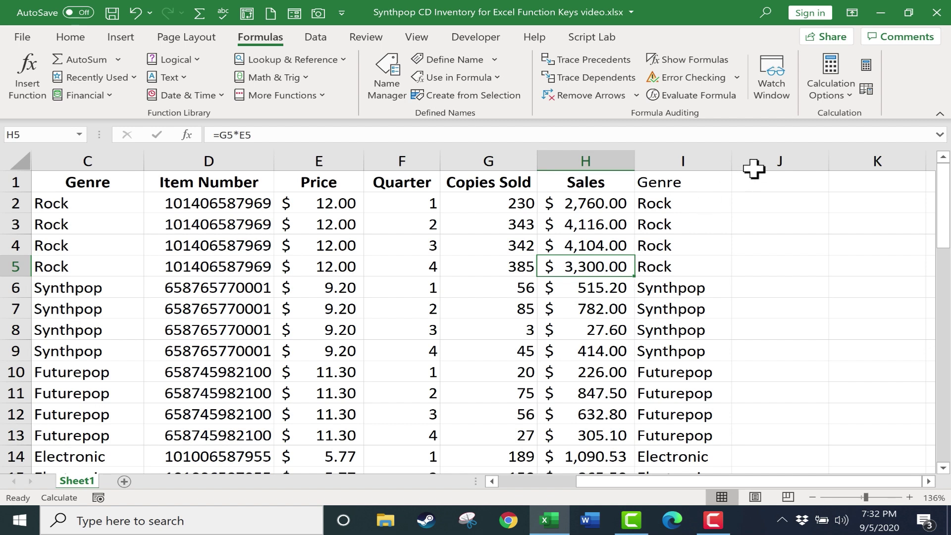
# Confirm calculation is Manual, then recalculate with F9 so H5 shows $4,620.00.
pyautogui.click(842, 91)
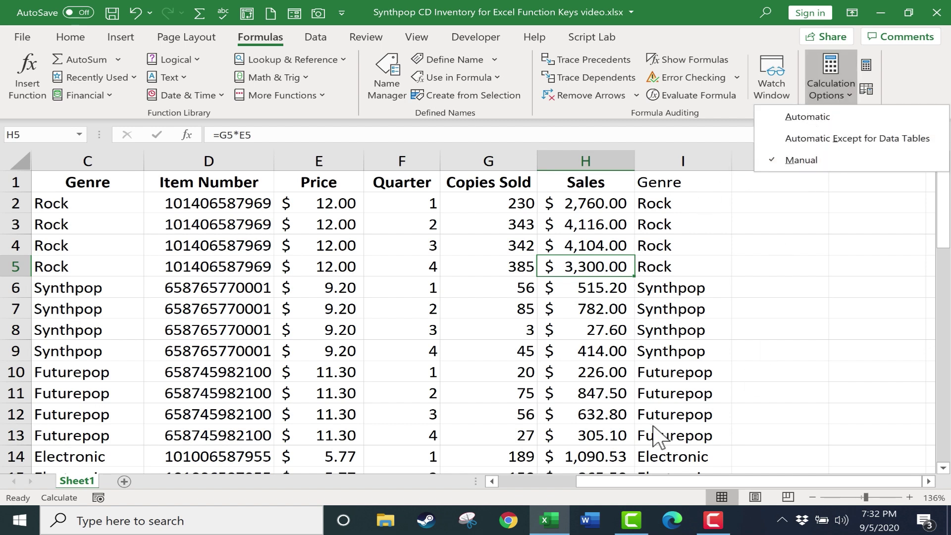
pyautogui.press('Escape')
pyautogui.click(608, 352)
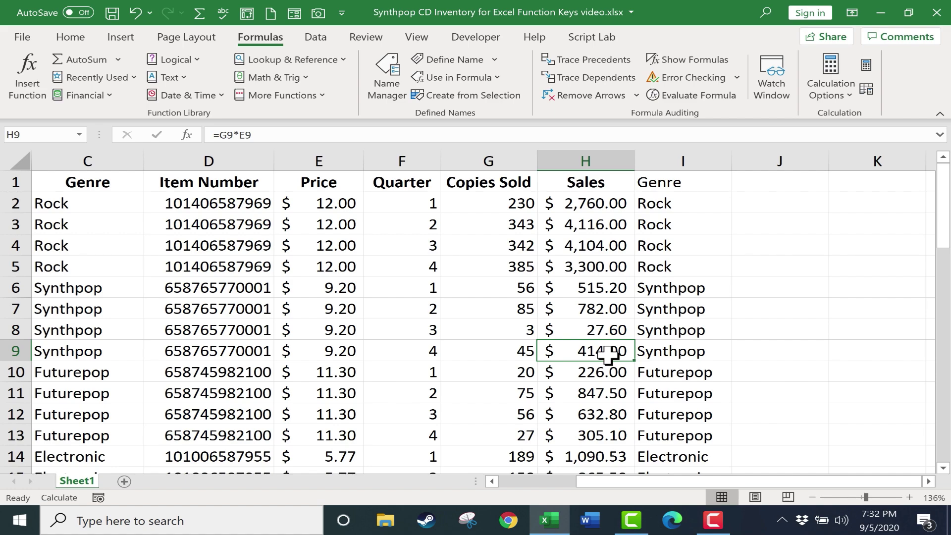
pyautogui.press('Up')
pyautogui.press('Up')
pyautogui.press('Up')
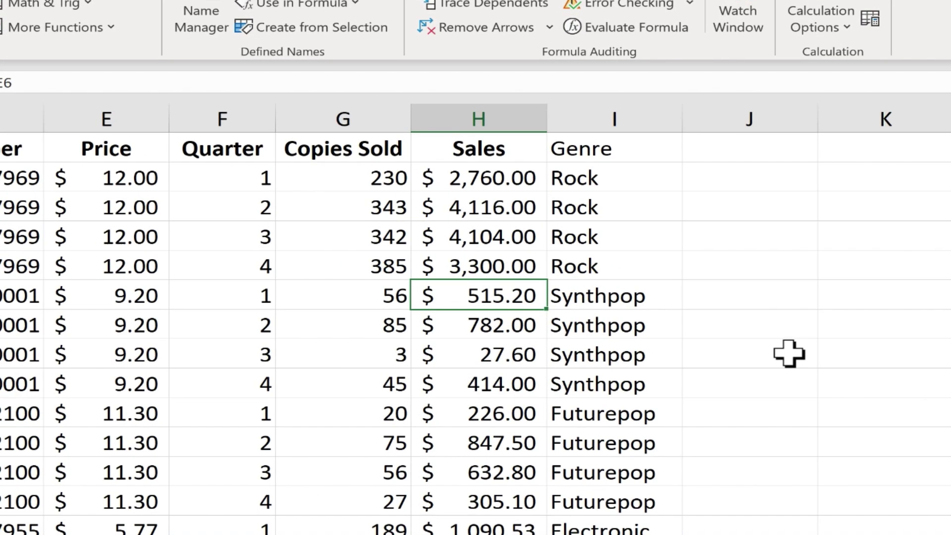
pyautogui.press('F9')
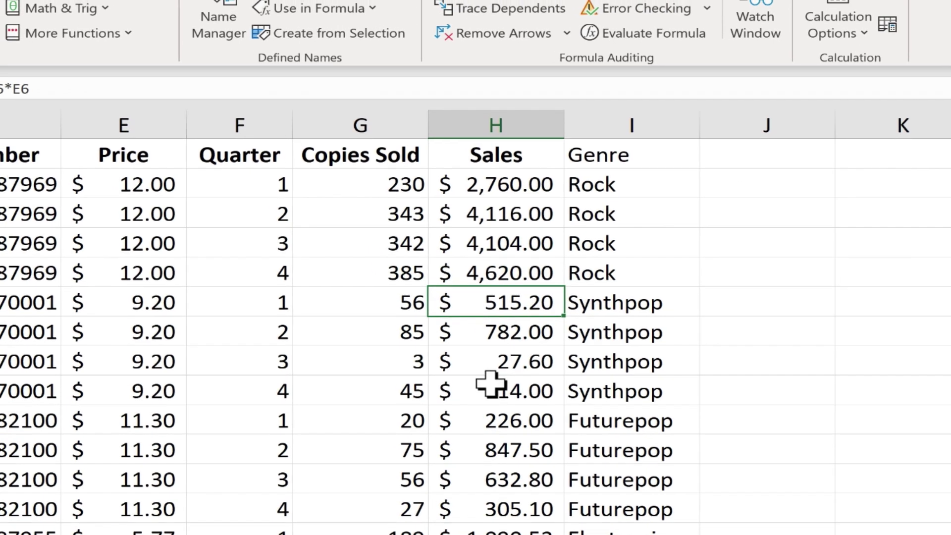
# Show F10 key tips, return to the Home tab and select a Copies Sold cell.
pyautogui.press('F10')
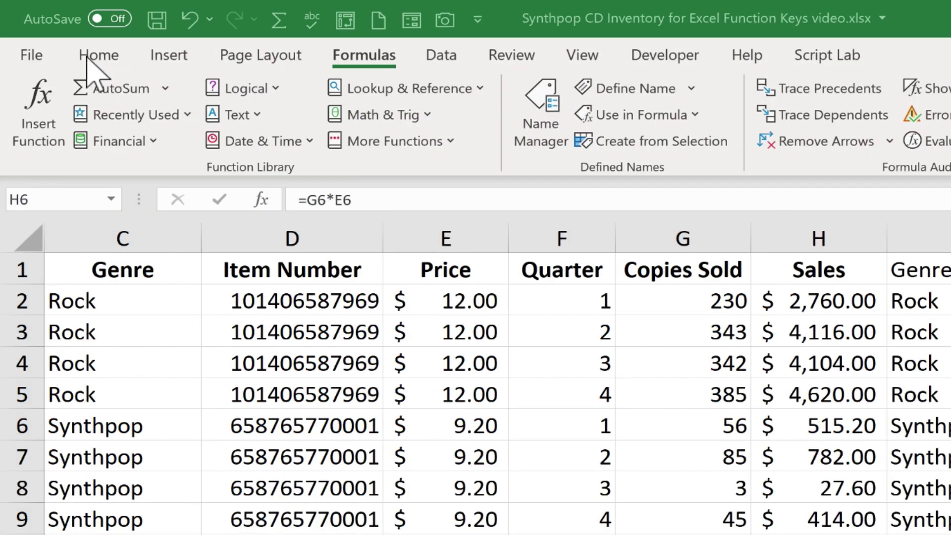
pyautogui.click(97, 57)
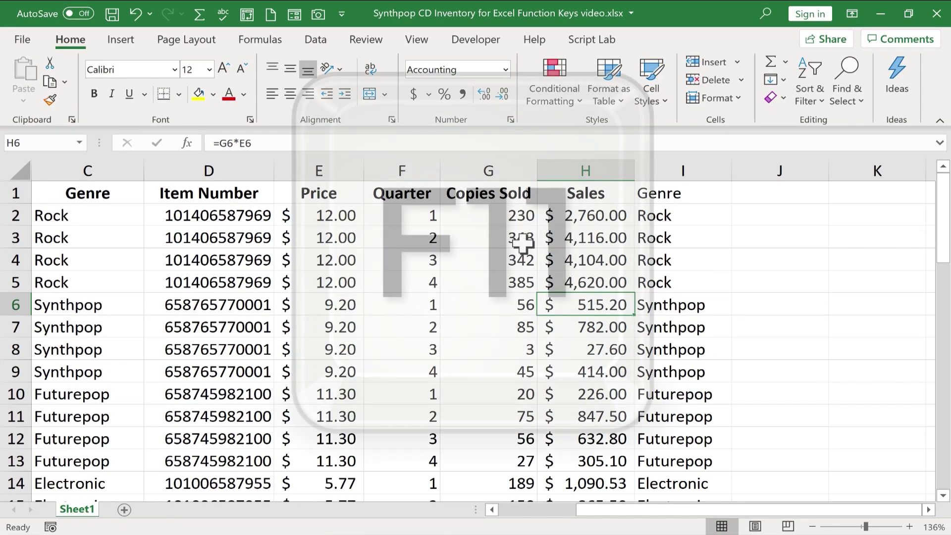
pyautogui.click(548, 255)
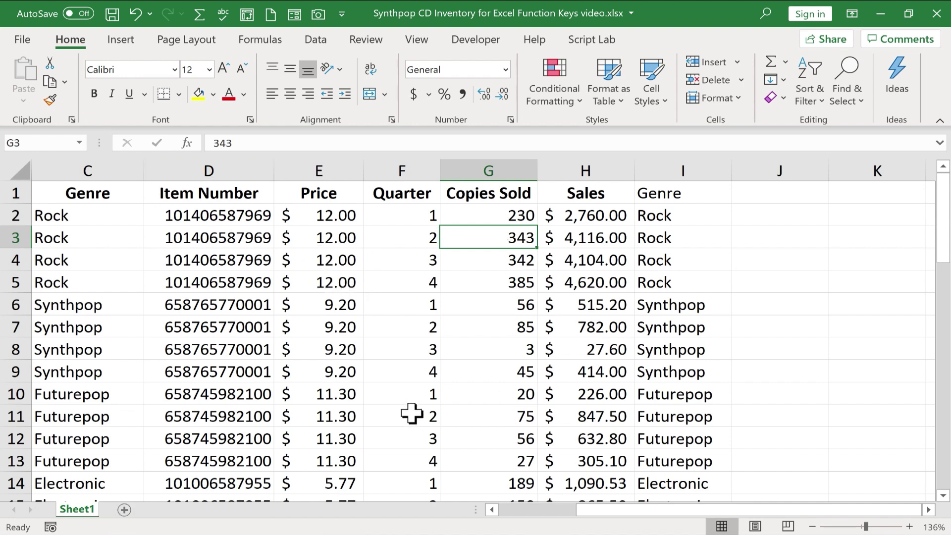
# Undo to restore 275 in G5, then make an F11 chart, trying a style before reverting.
pyautogui.click(333, 369)
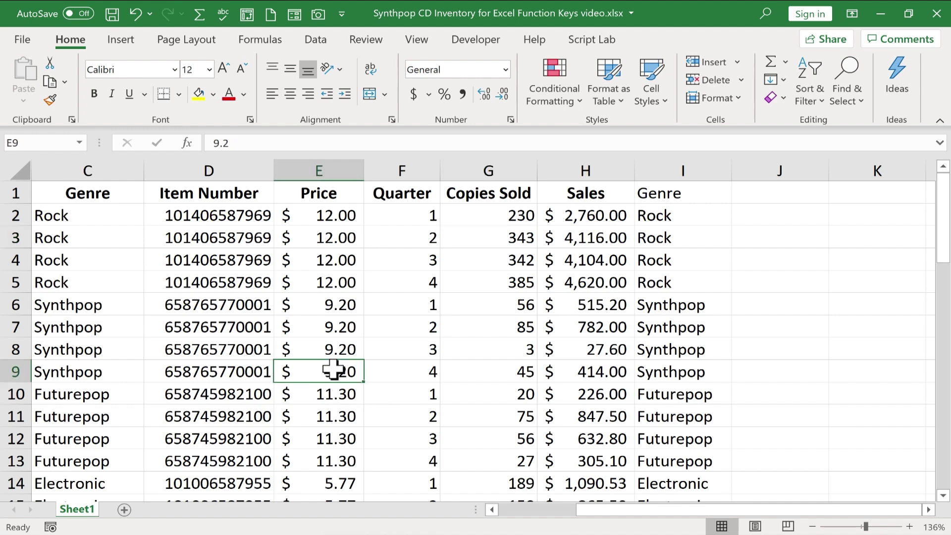
pyautogui.hotkey('ctrl', 'z')
pyautogui.click(587, 350)
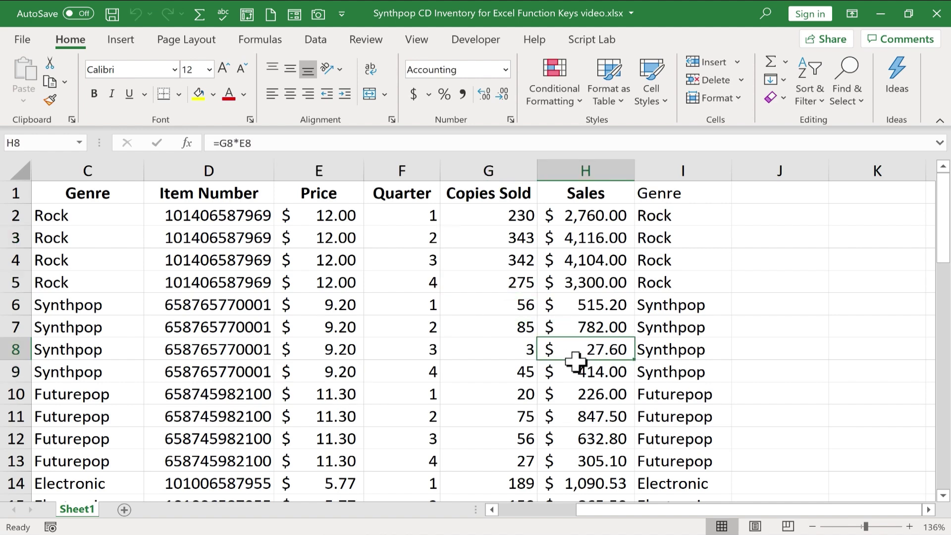
pyautogui.press('F11')
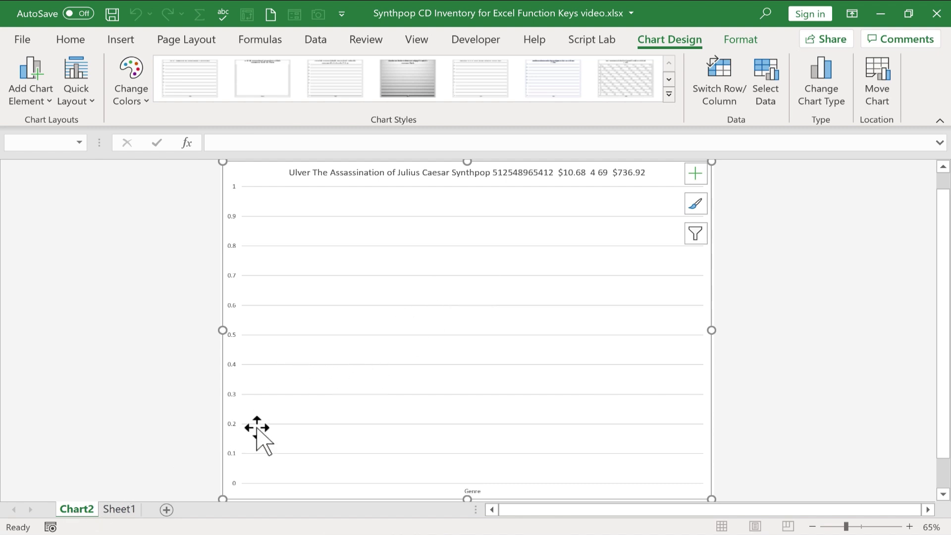
pyautogui.click(625, 85)
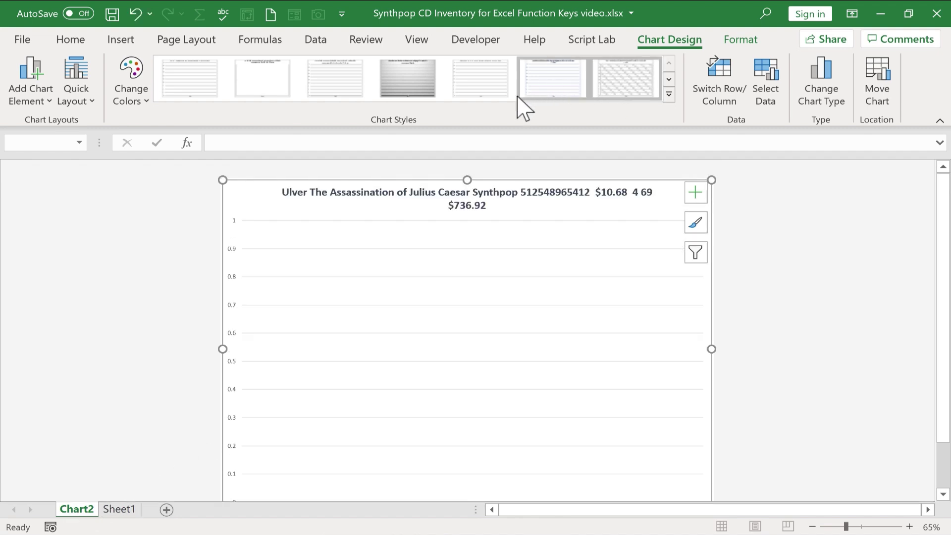
pyautogui.click(226, 100)
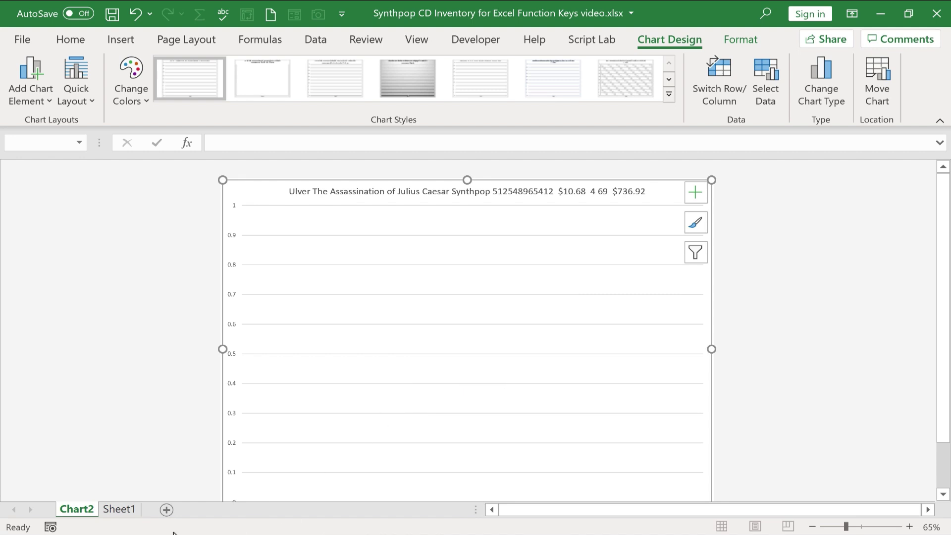
# Chart Quarter and Copies Sold for quarters 1–4 (F1:G5) on a new Chart3 sheet.
pyautogui.click(120, 514)
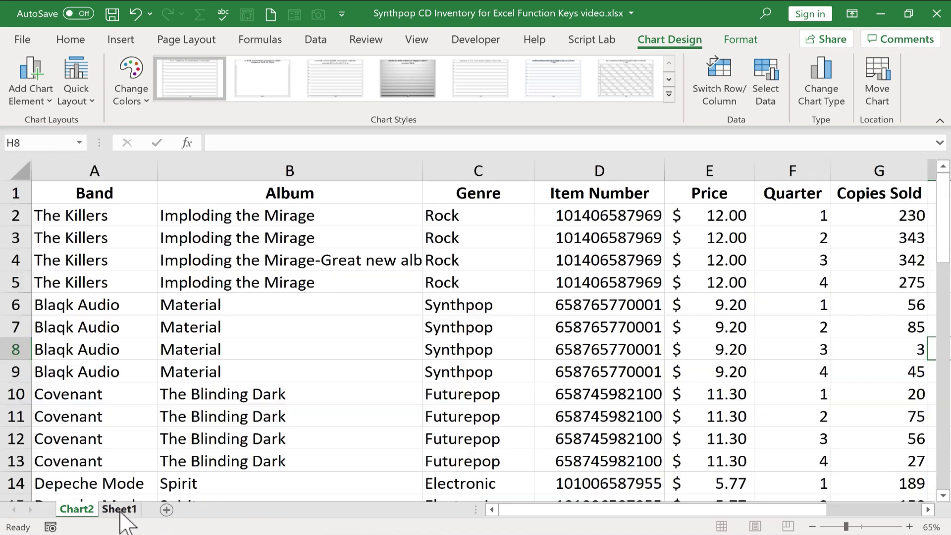
pyautogui.moveTo(818, 198); pyautogui.dragTo(874, 283)
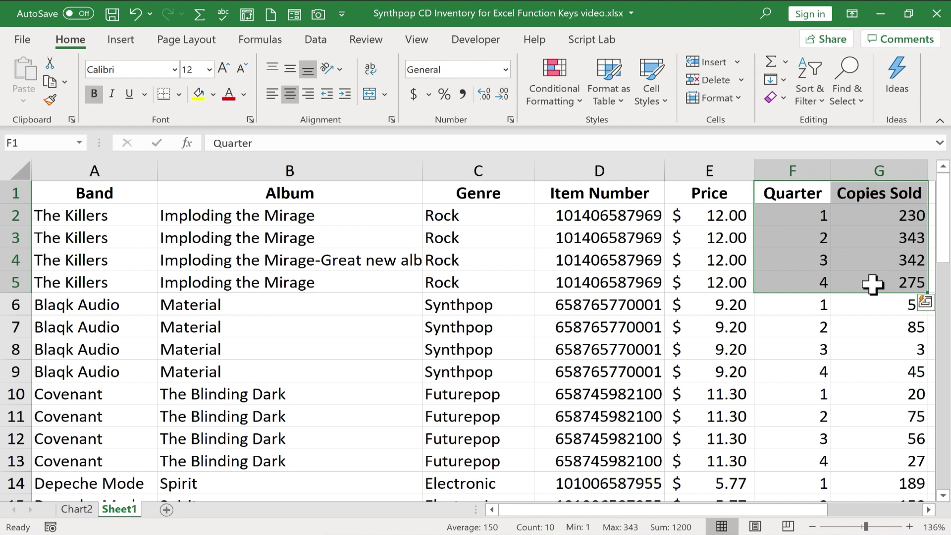
pyautogui.press('F11')
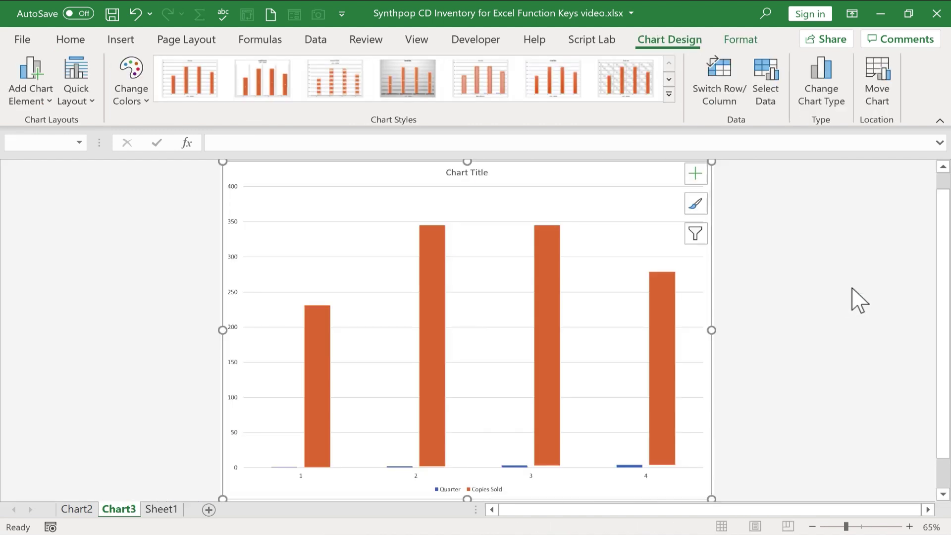
pyautogui.scroll(-1, 857, 314)
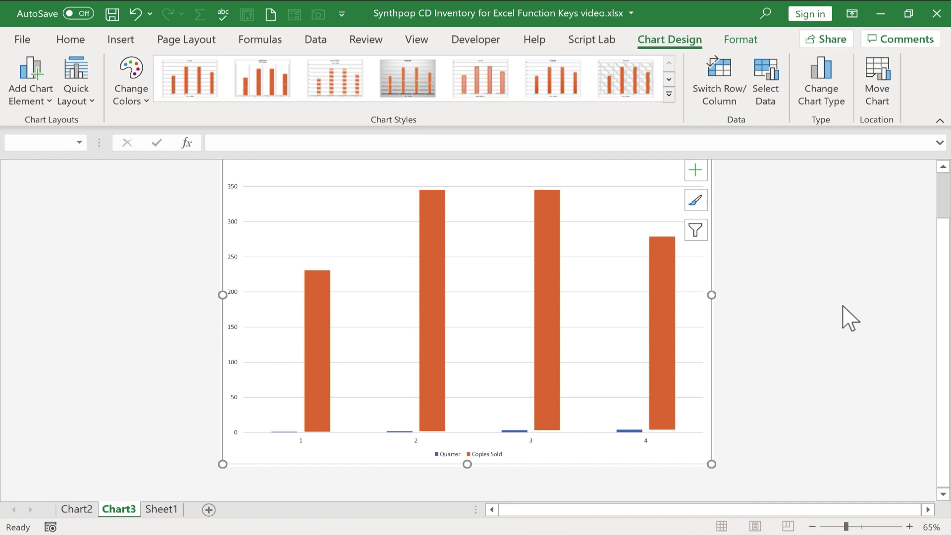
pyautogui.scroll(2, 837, 312)
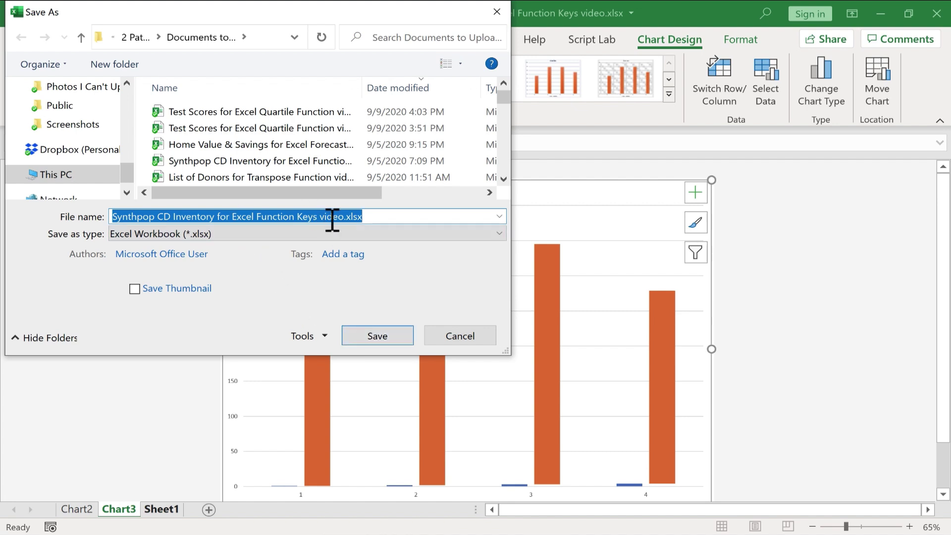
pyautogui.click(461, 339)
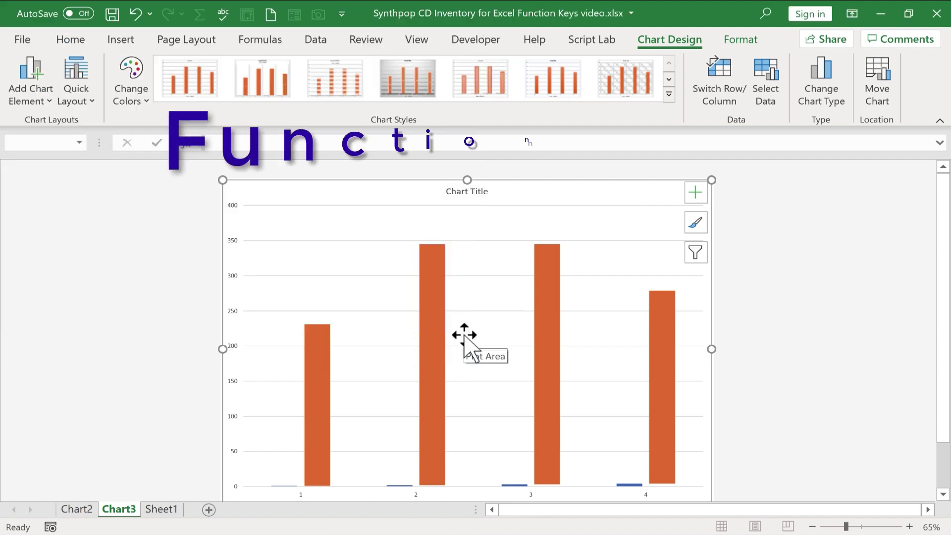